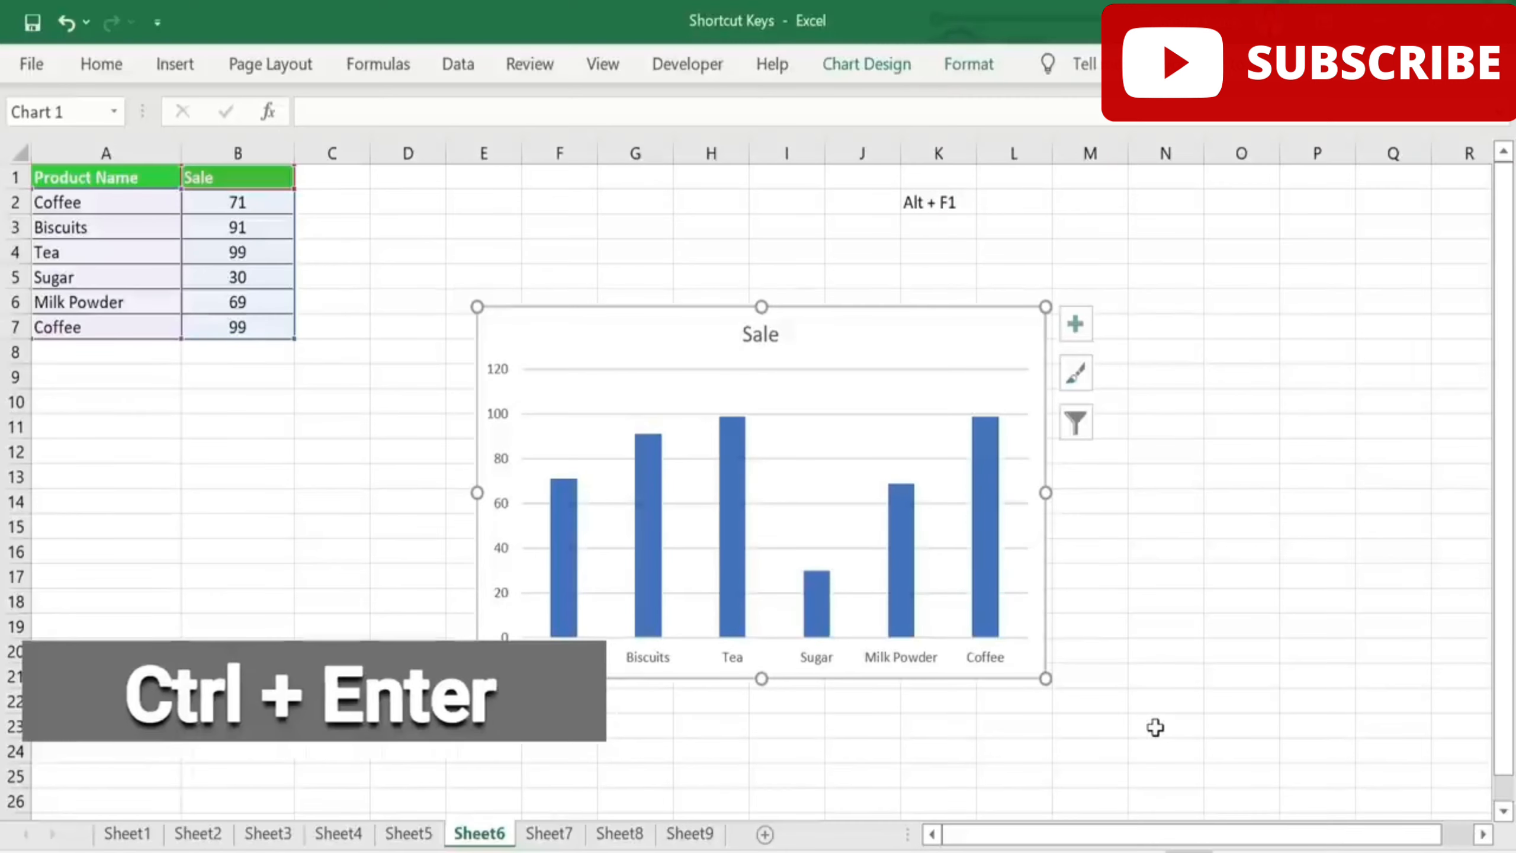
Step: On Sheet7, fill every cell of the range H8:L18 with the letter A in a single entry
click(549, 834)
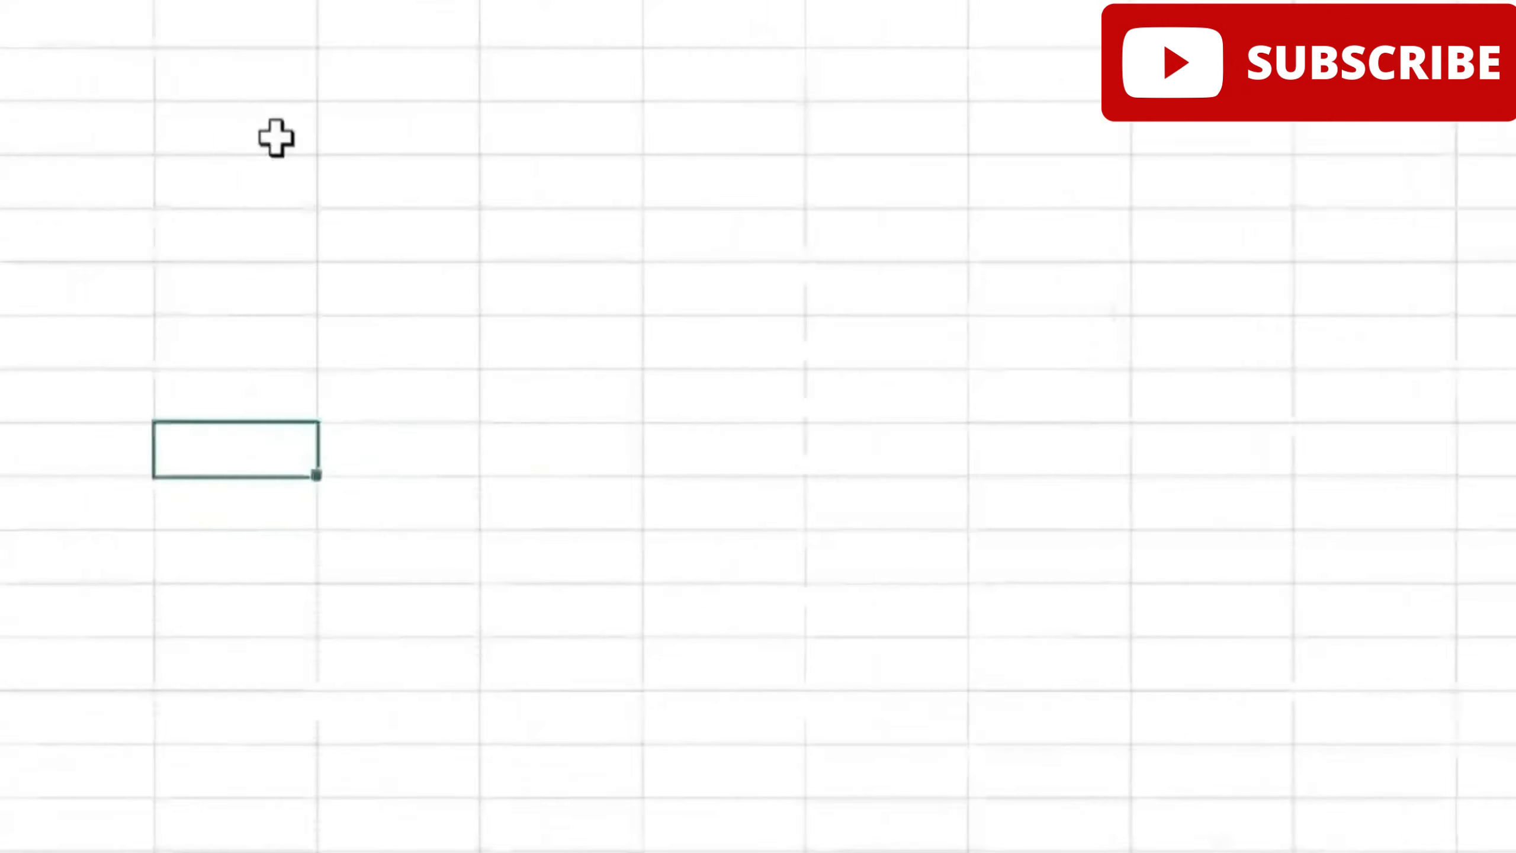
drag(655, 353, 930, 576)
drag(935, 656, 949, 698)
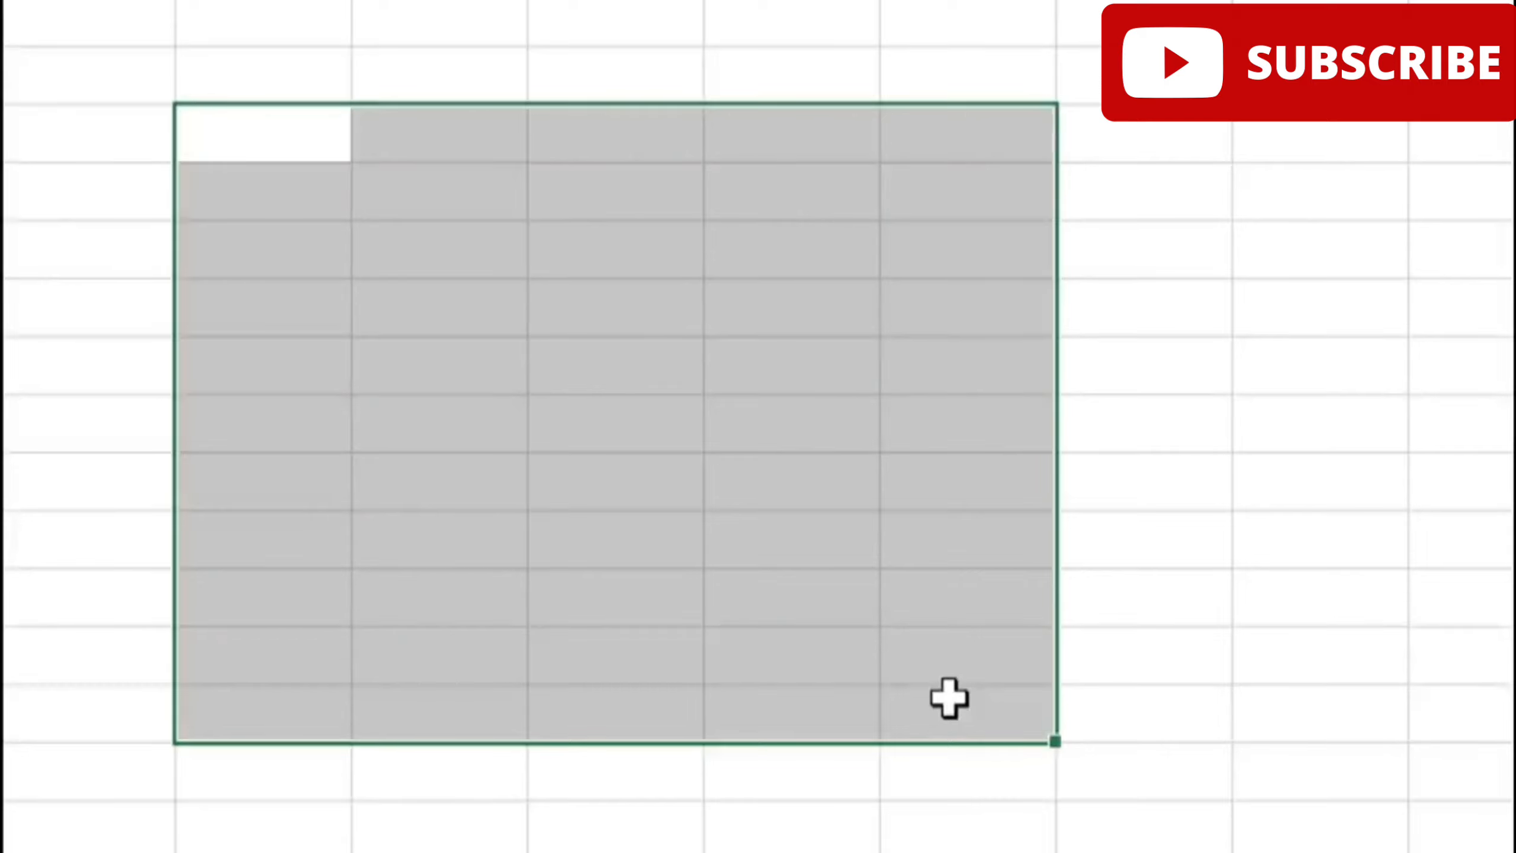
text(A)
key(ctrl+Return)
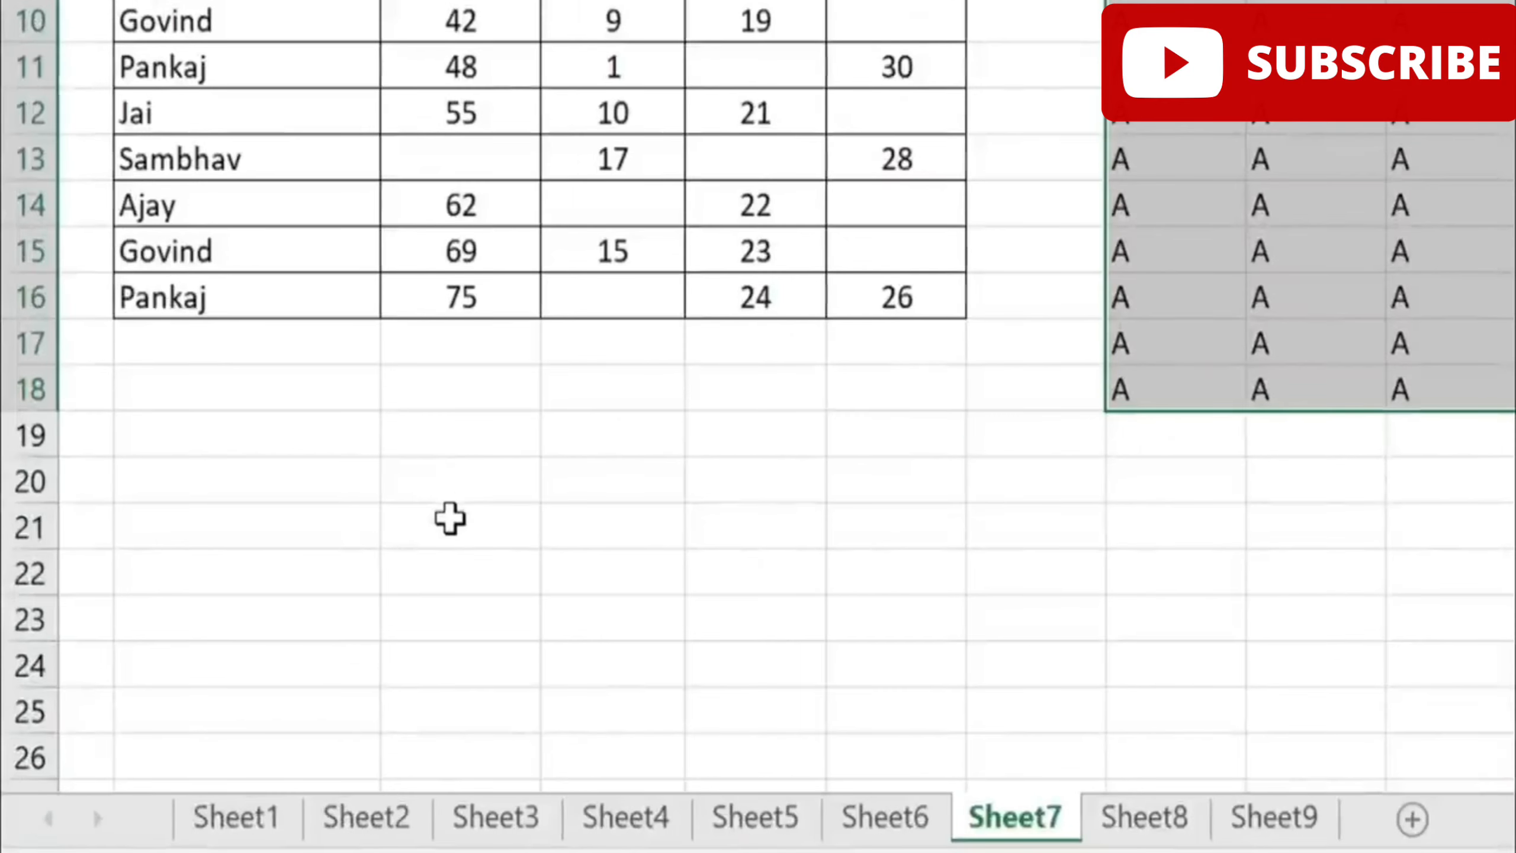
Step: Fill the separate ranges C21:C24, E21:E24, G21:G24 and I21:I24 with OK in one entry
drag(450, 519, 454, 677)
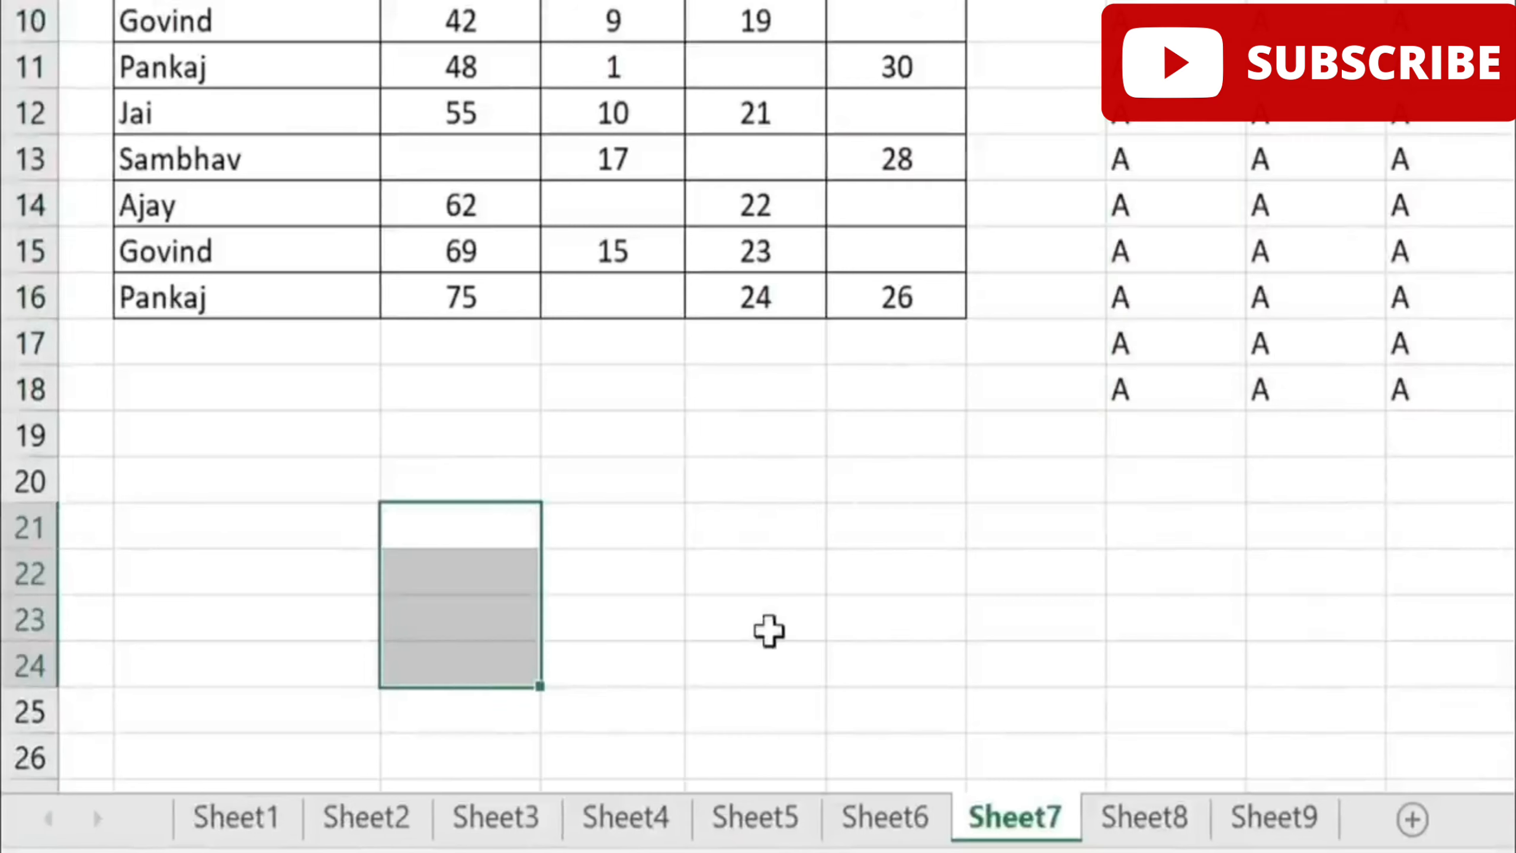
drag(774, 534, 812, 688)
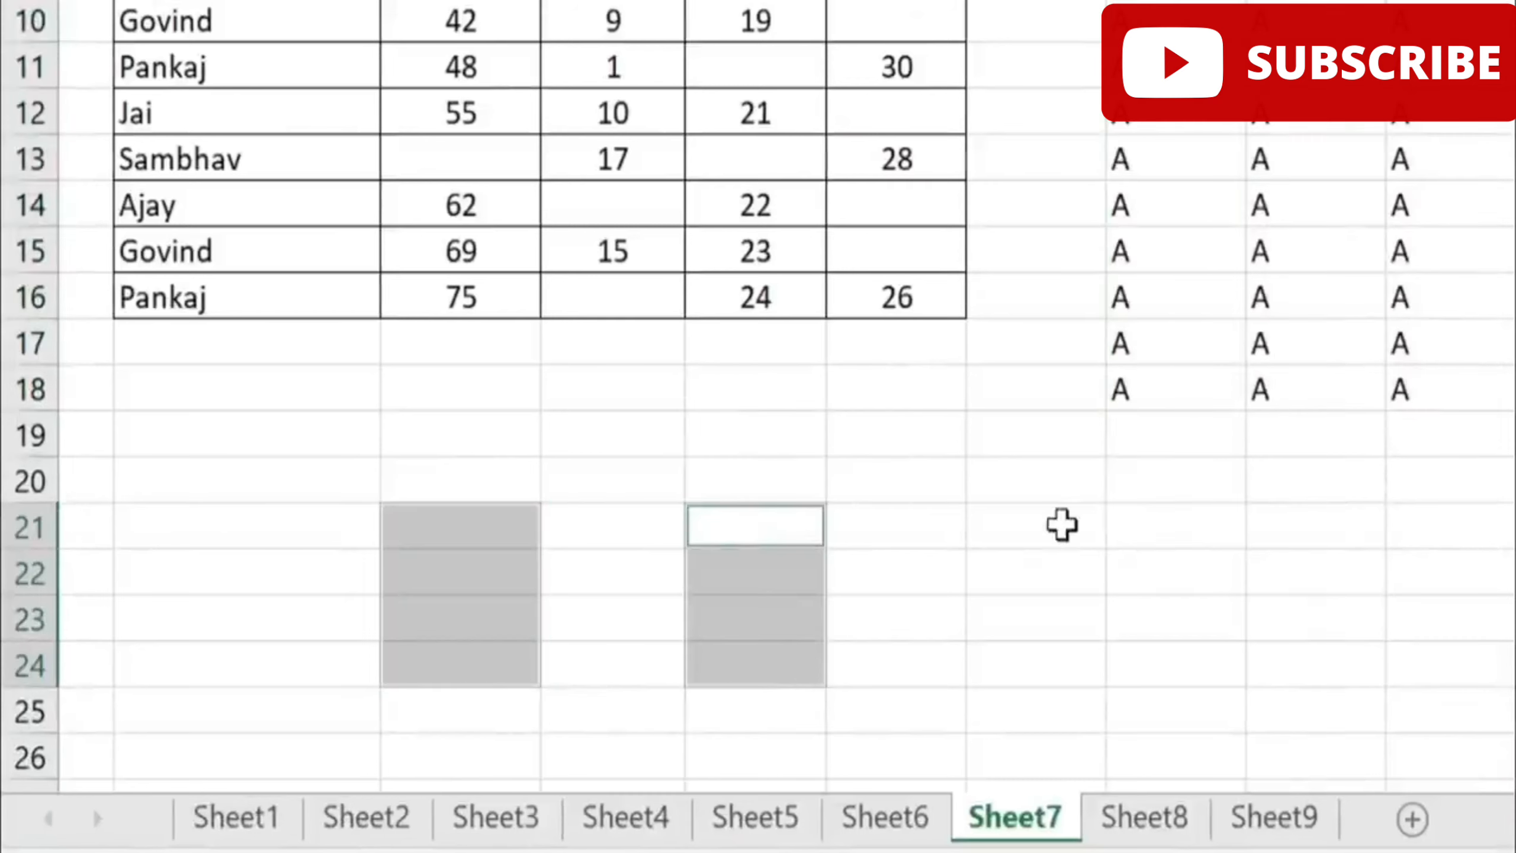
drag(1059, 525, 1092, 667)
drag(1305, 539, 1319, 681)
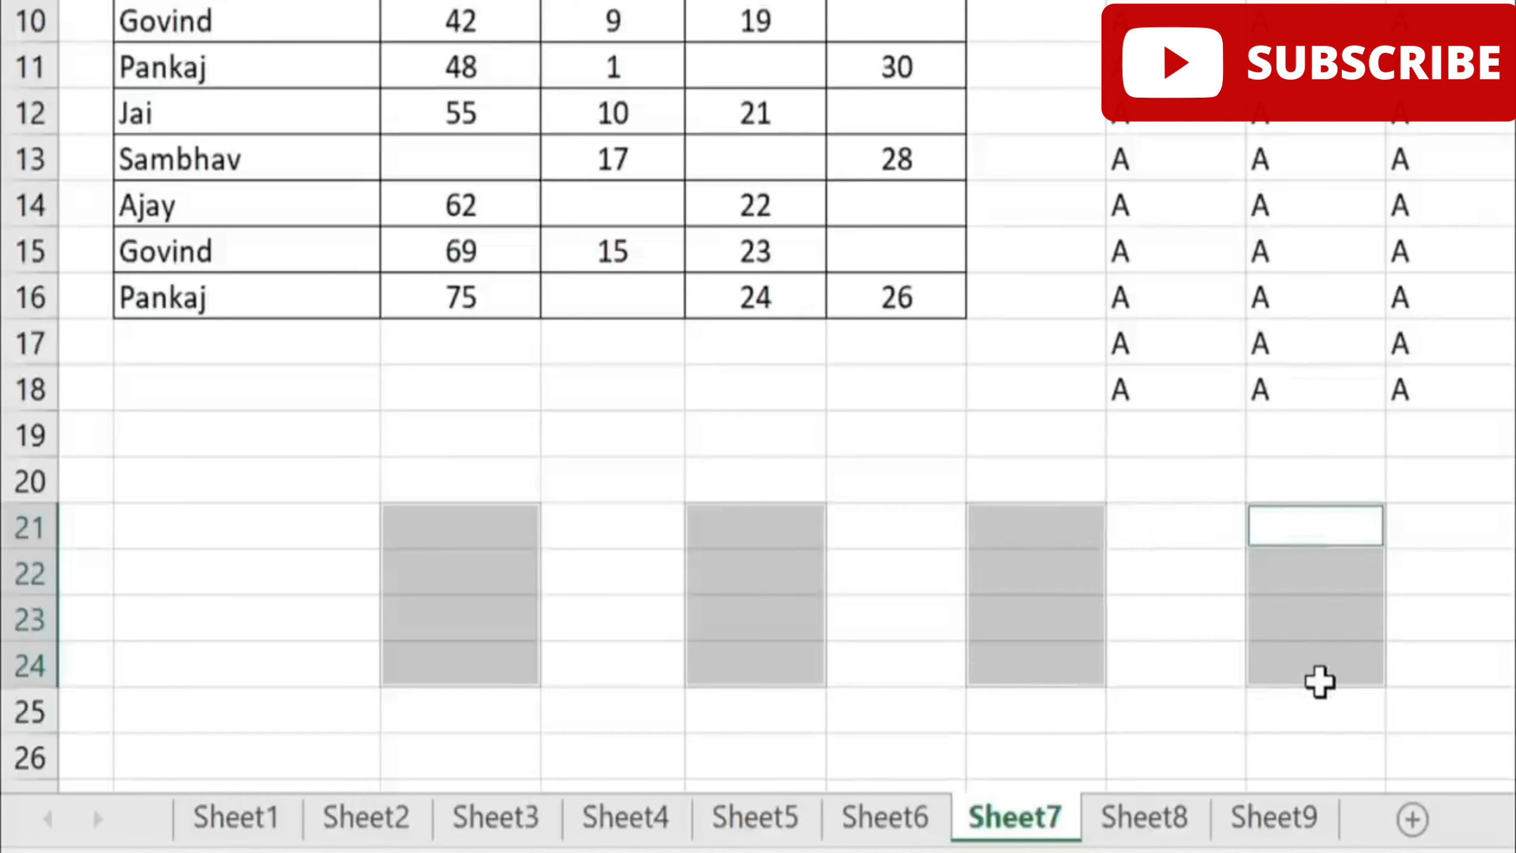
text(OK)
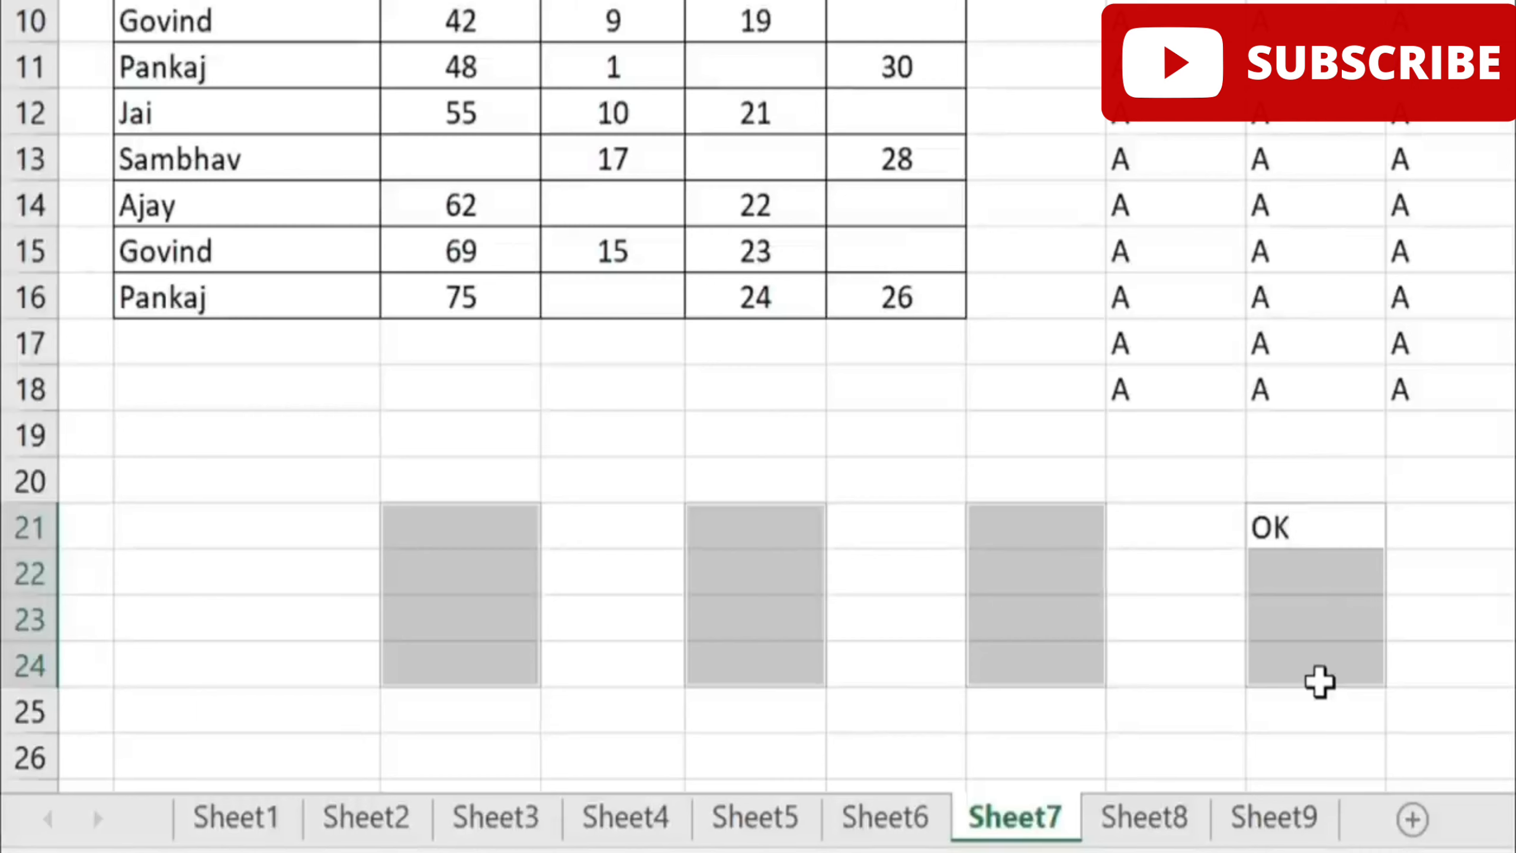
key(ctrl+Return)
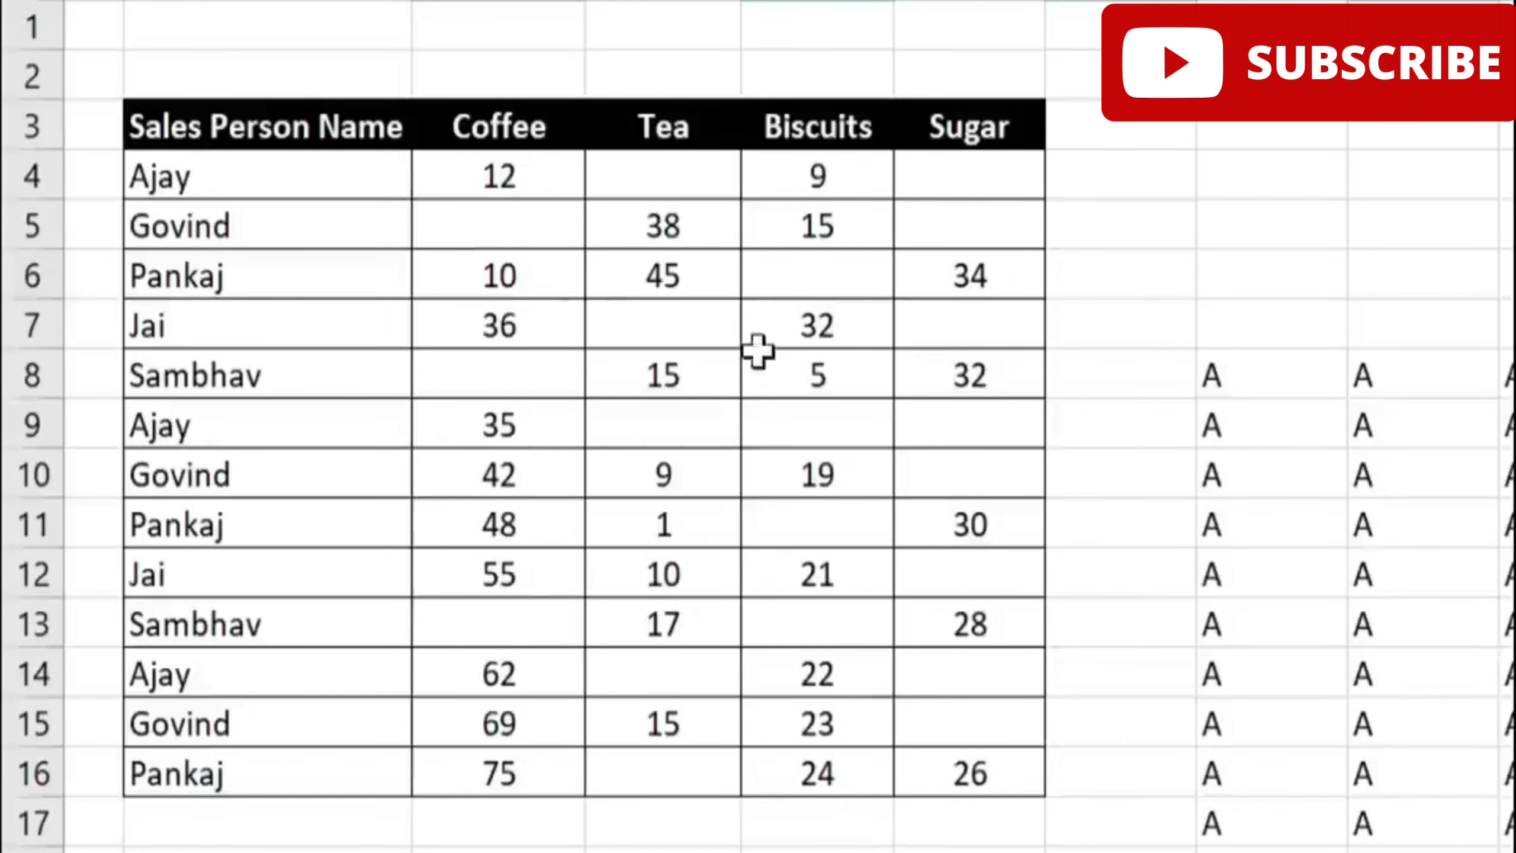
Step: Select only the blank cells within C4:F16 of the sales table and fill them all with NA
drag(512, 176, 1000, 782)
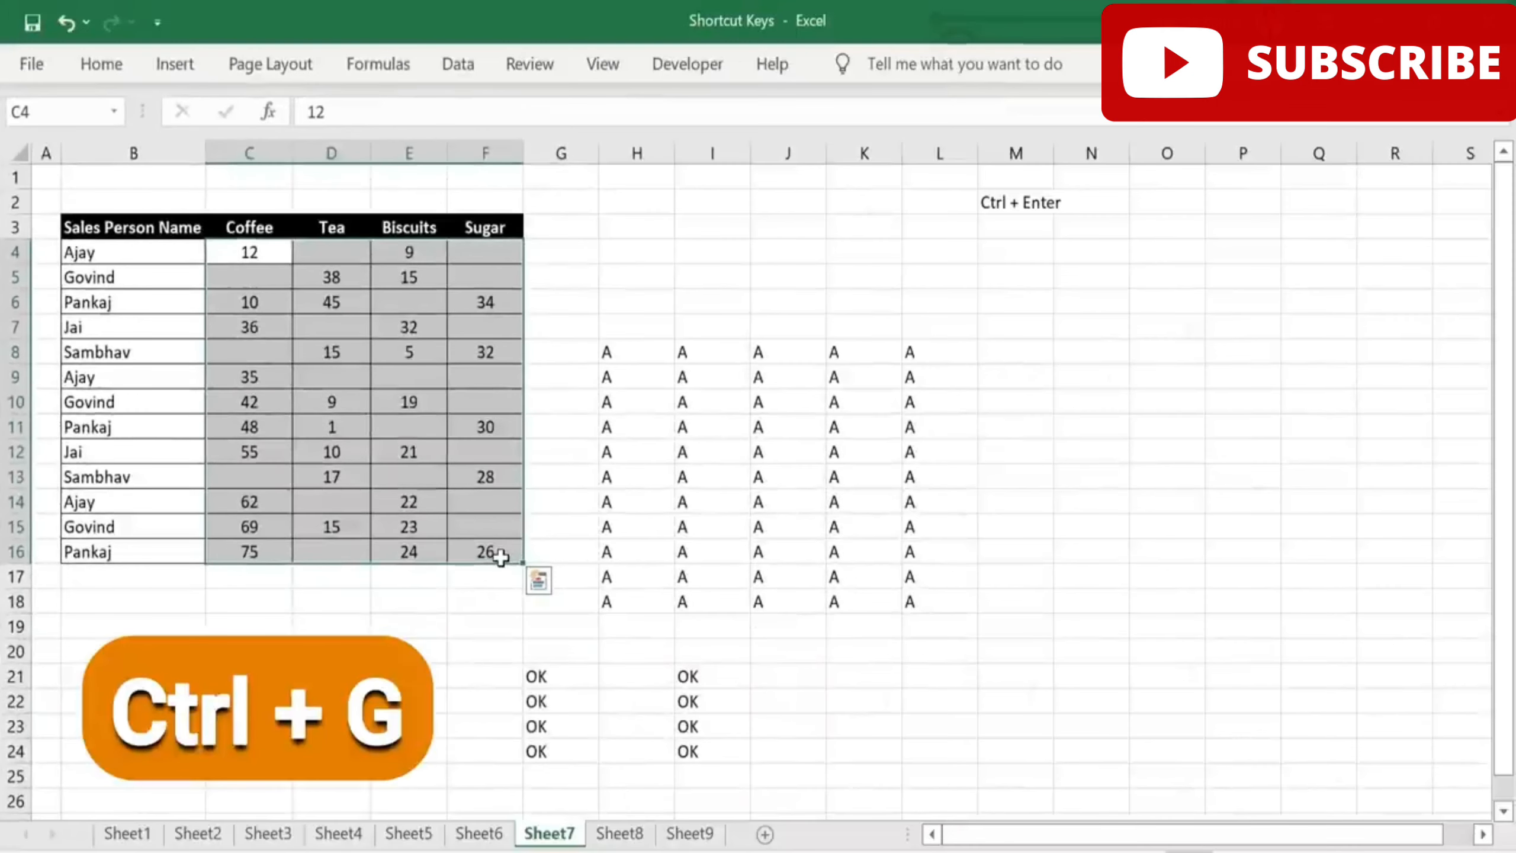
key(ctrl+g)
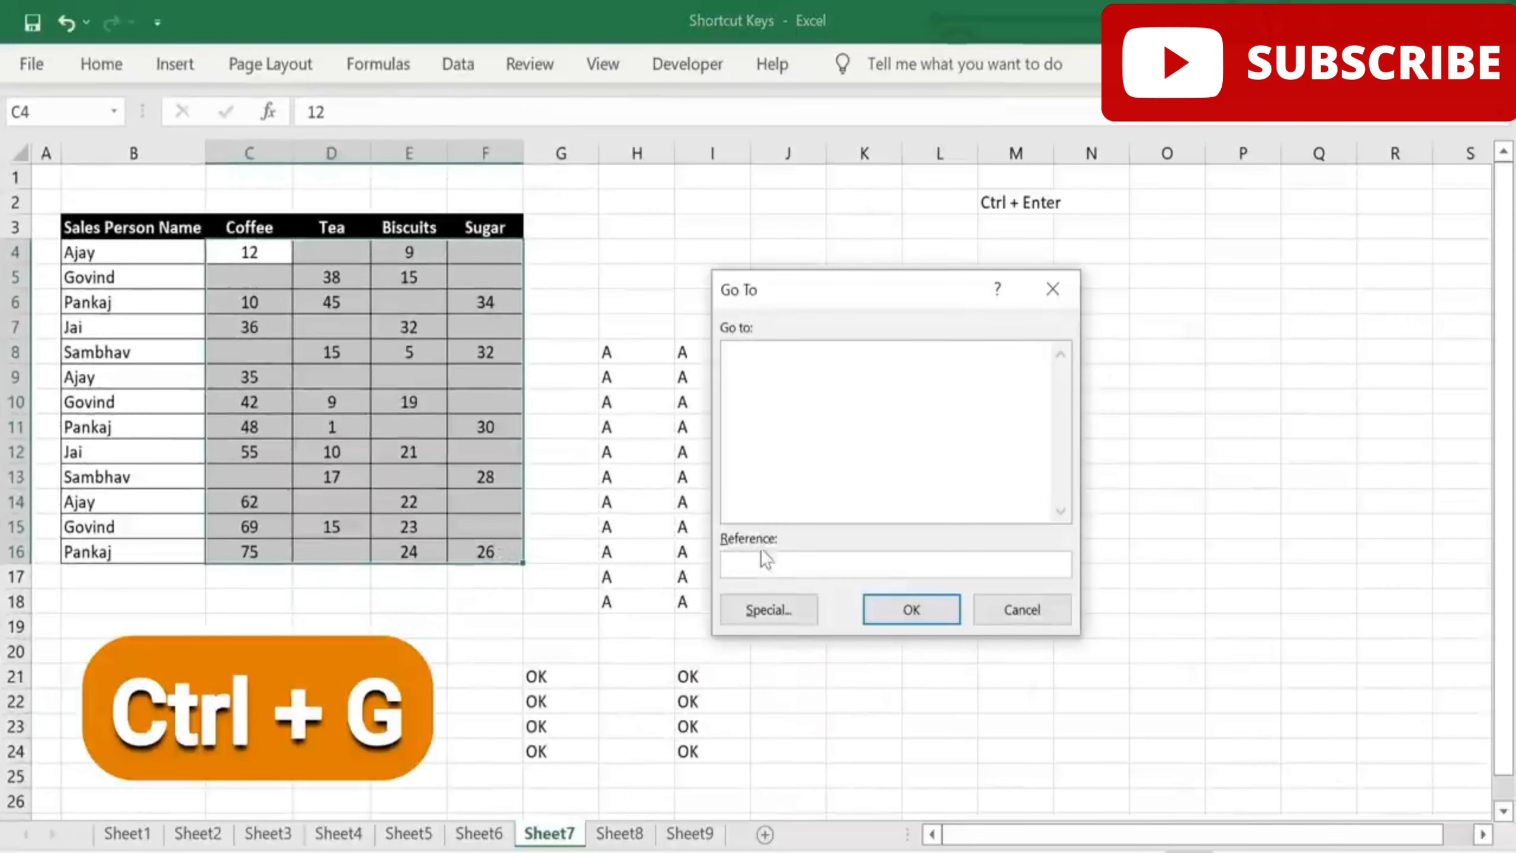
click(786, 611)
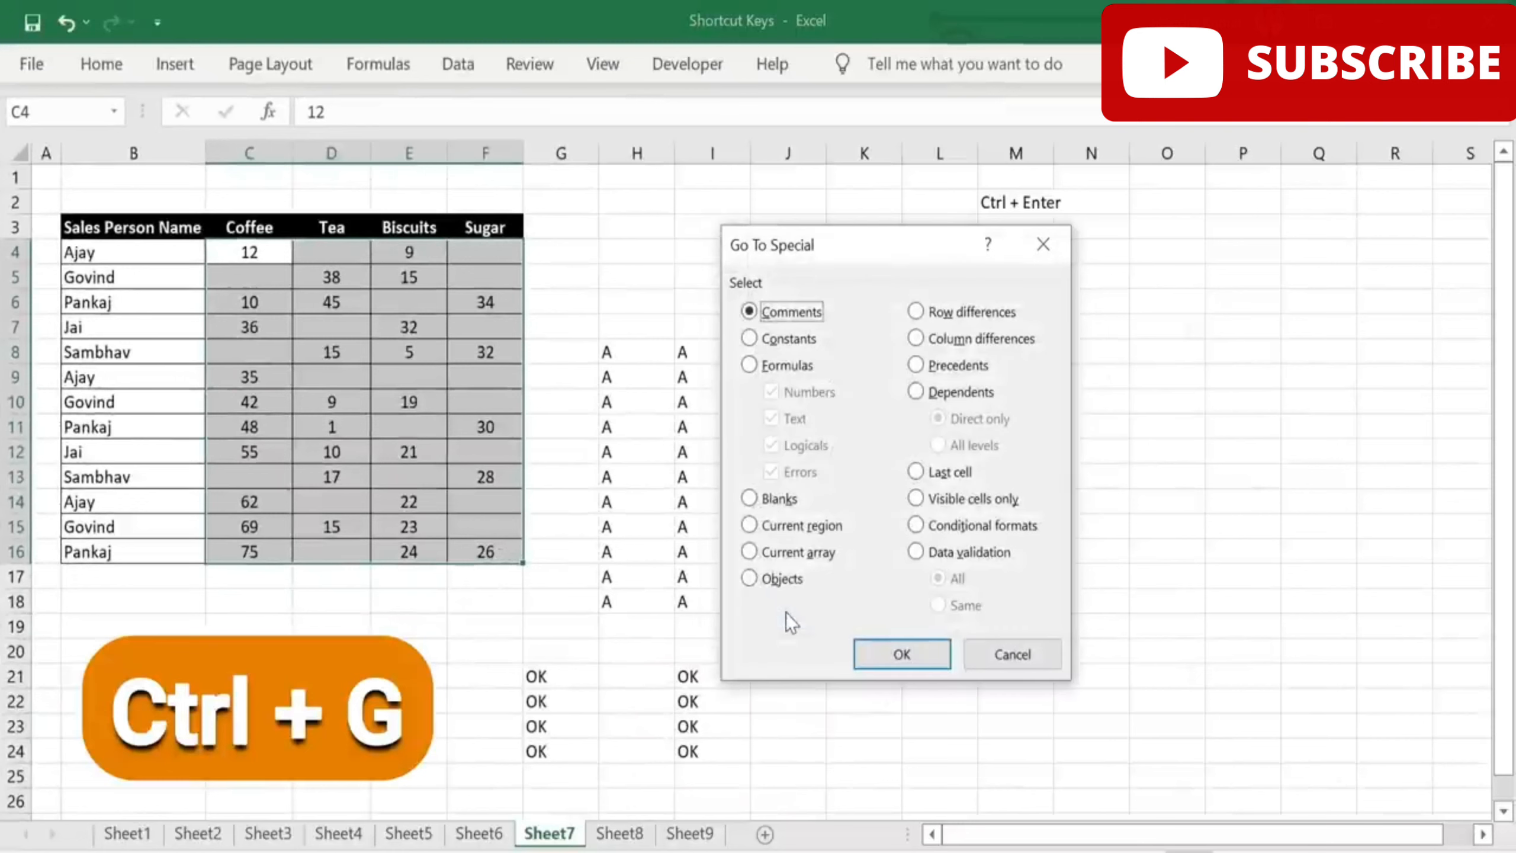
click(749, 498)
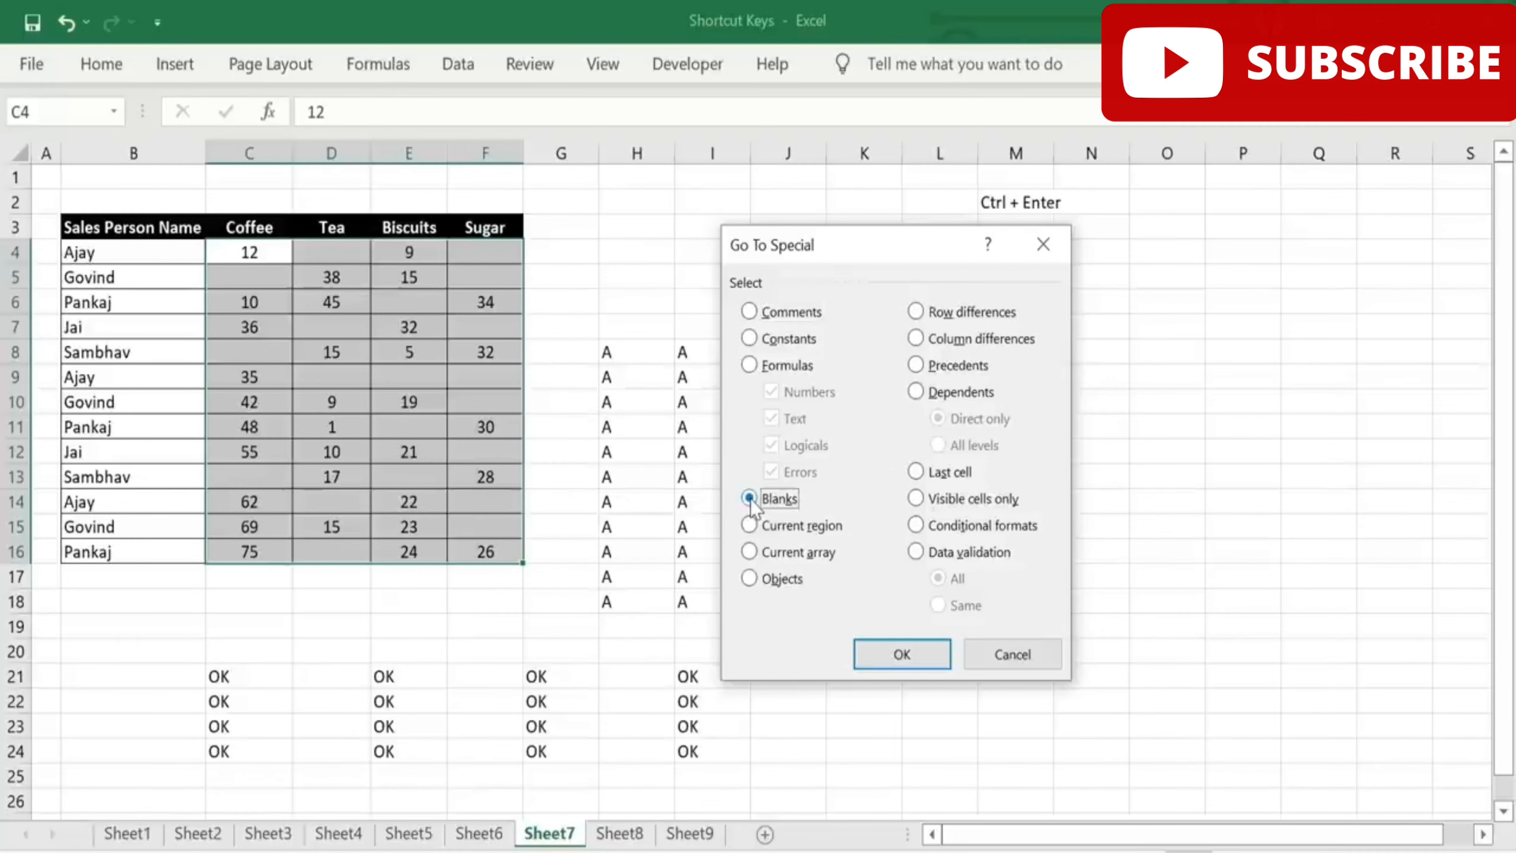
click(892, 654)
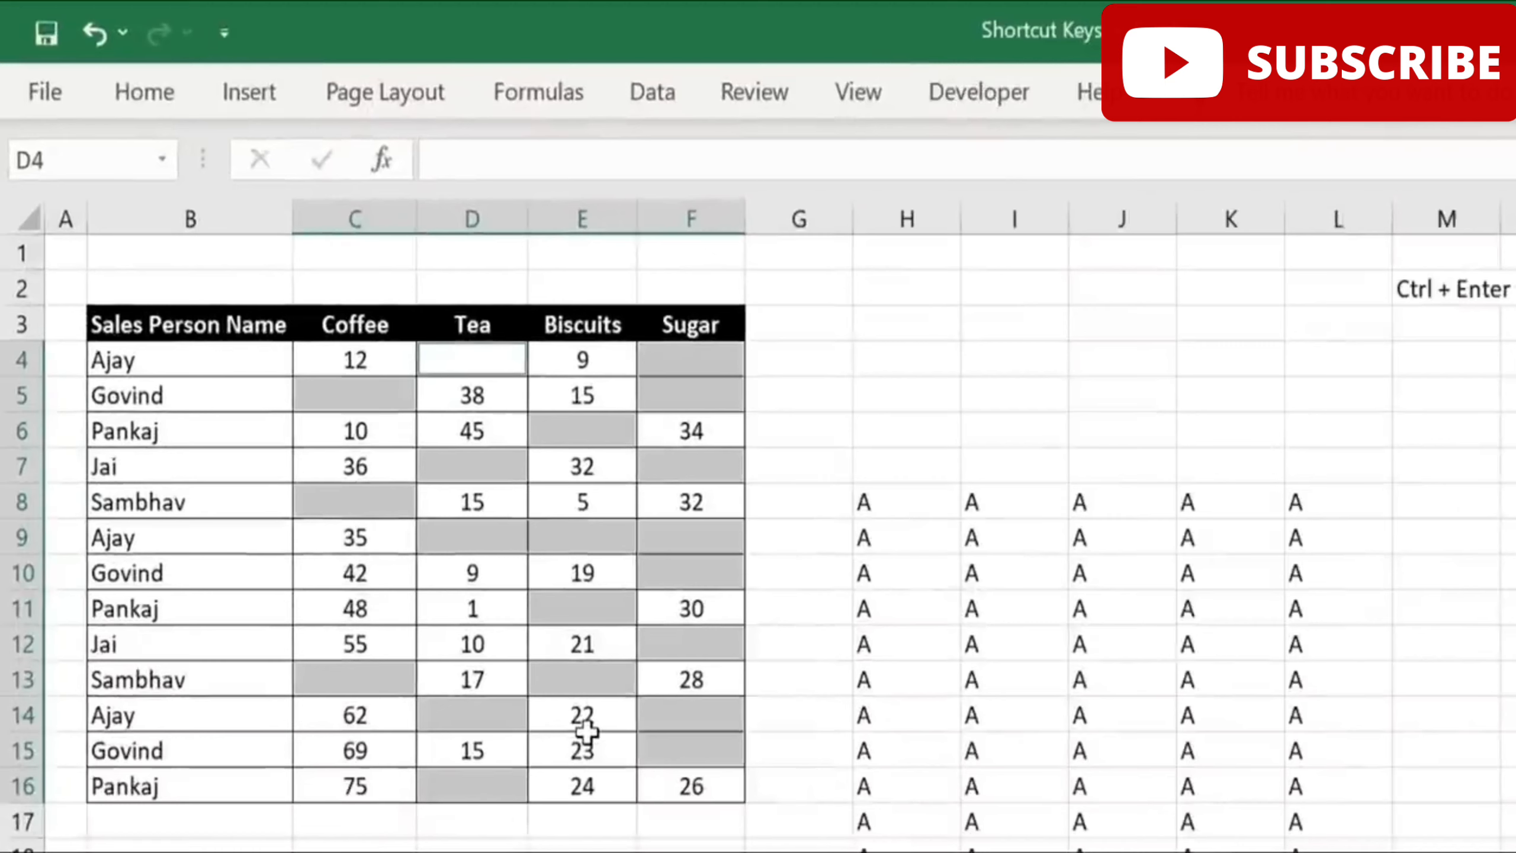
text(NA)
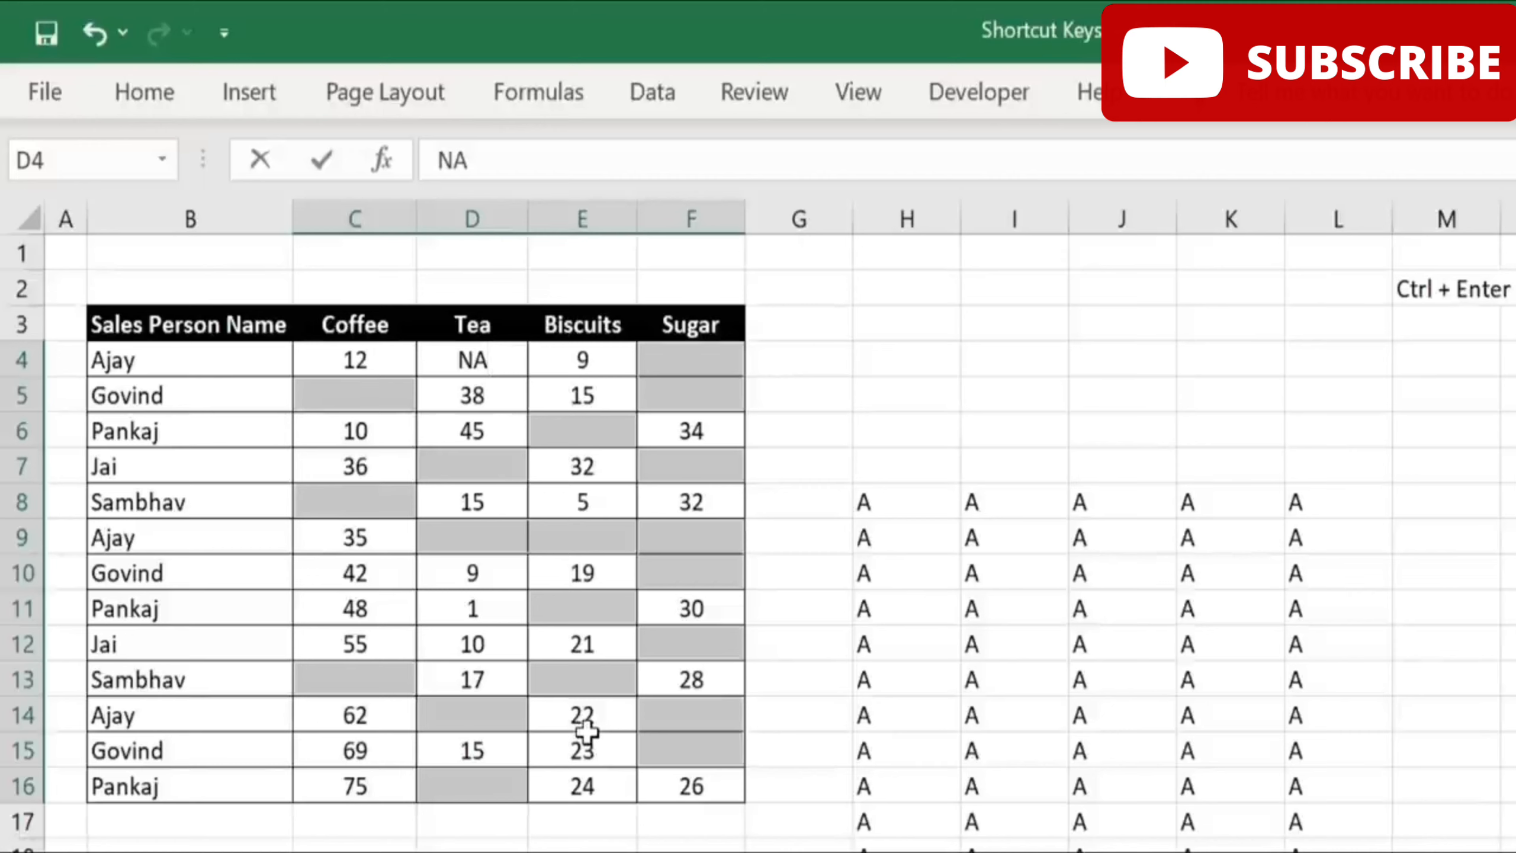
key(ctrl+Return)
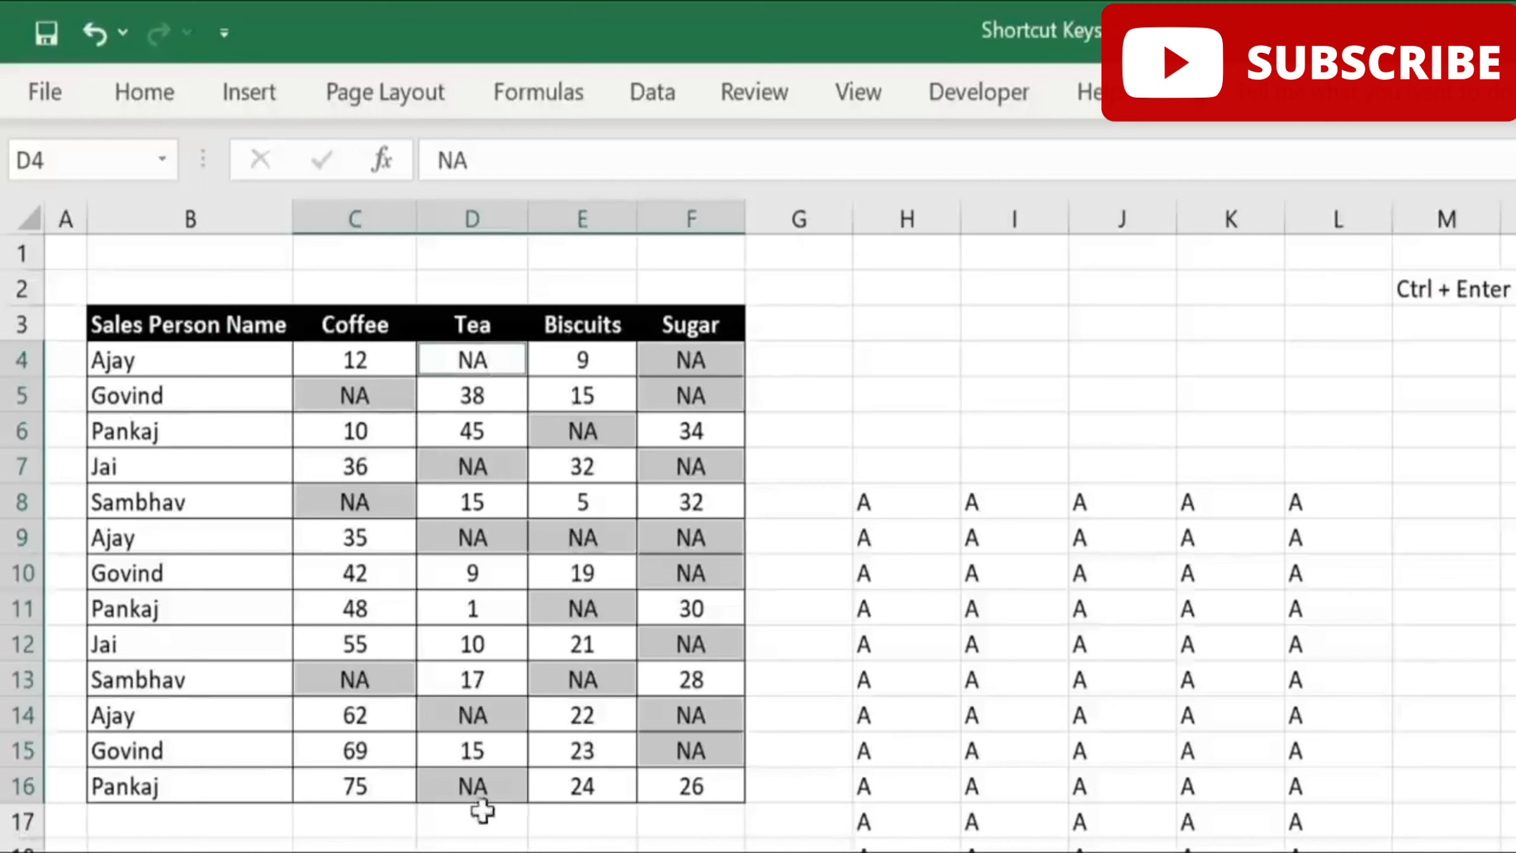
click(680, 852)
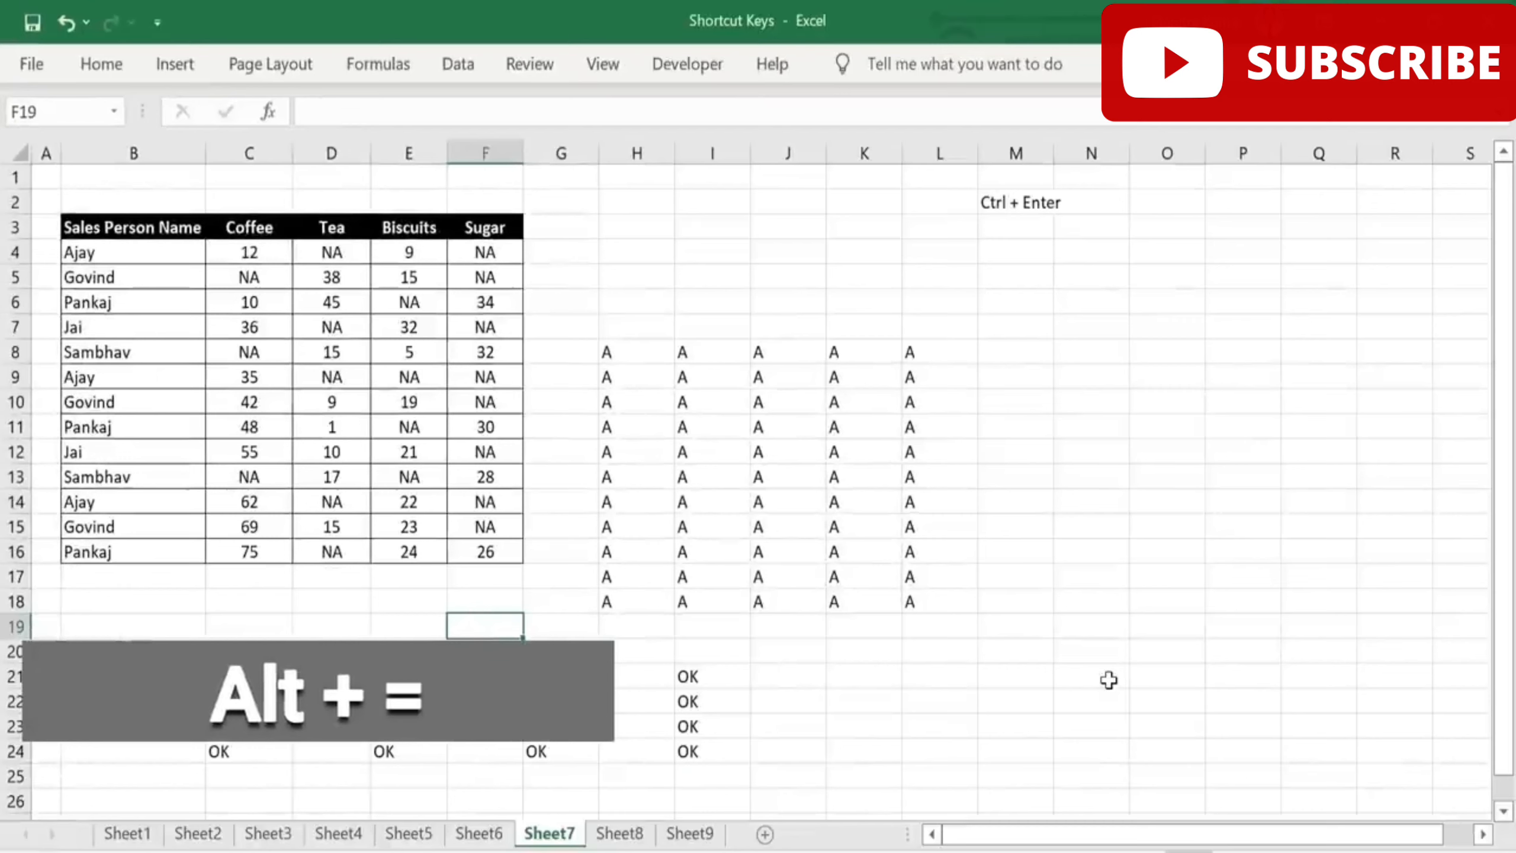
Step: On Sheet8, add AutoSum totals for Sales A in C14 and Sales B in D14
click(618, 836)
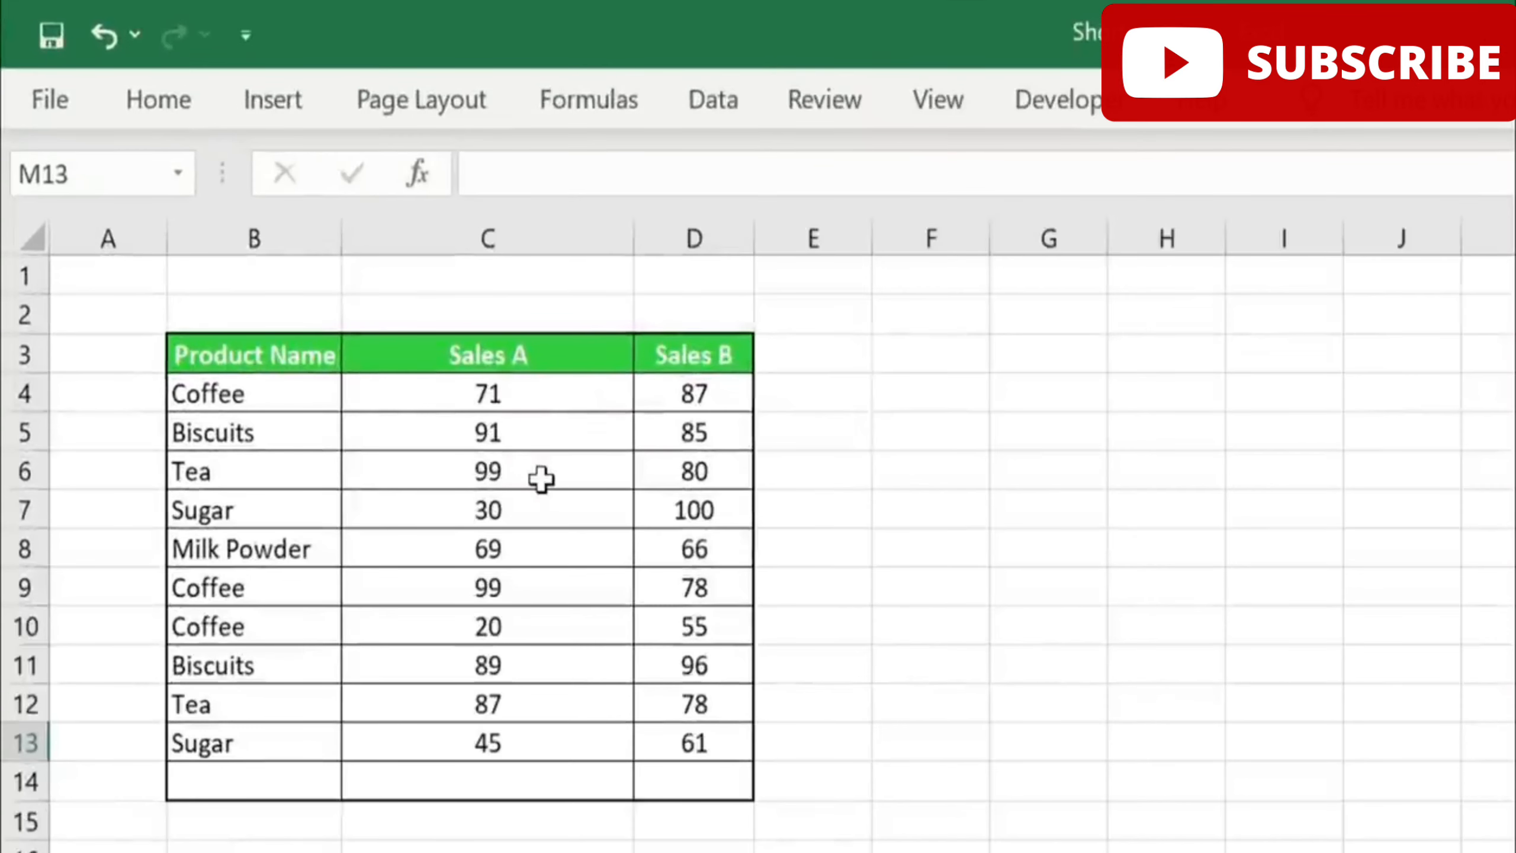
click(519, 789)
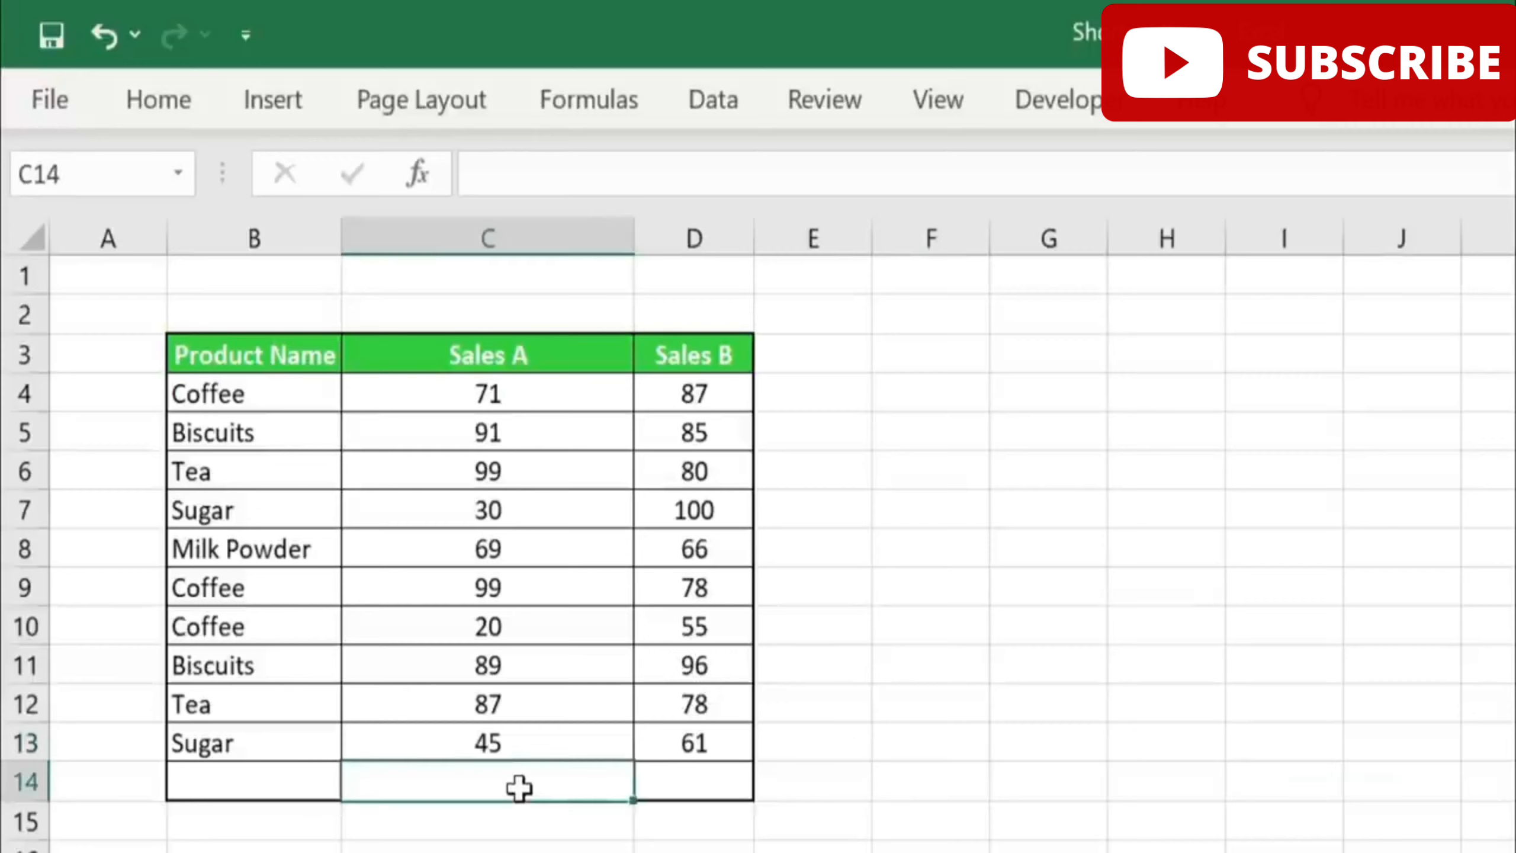
key(alt+equal)
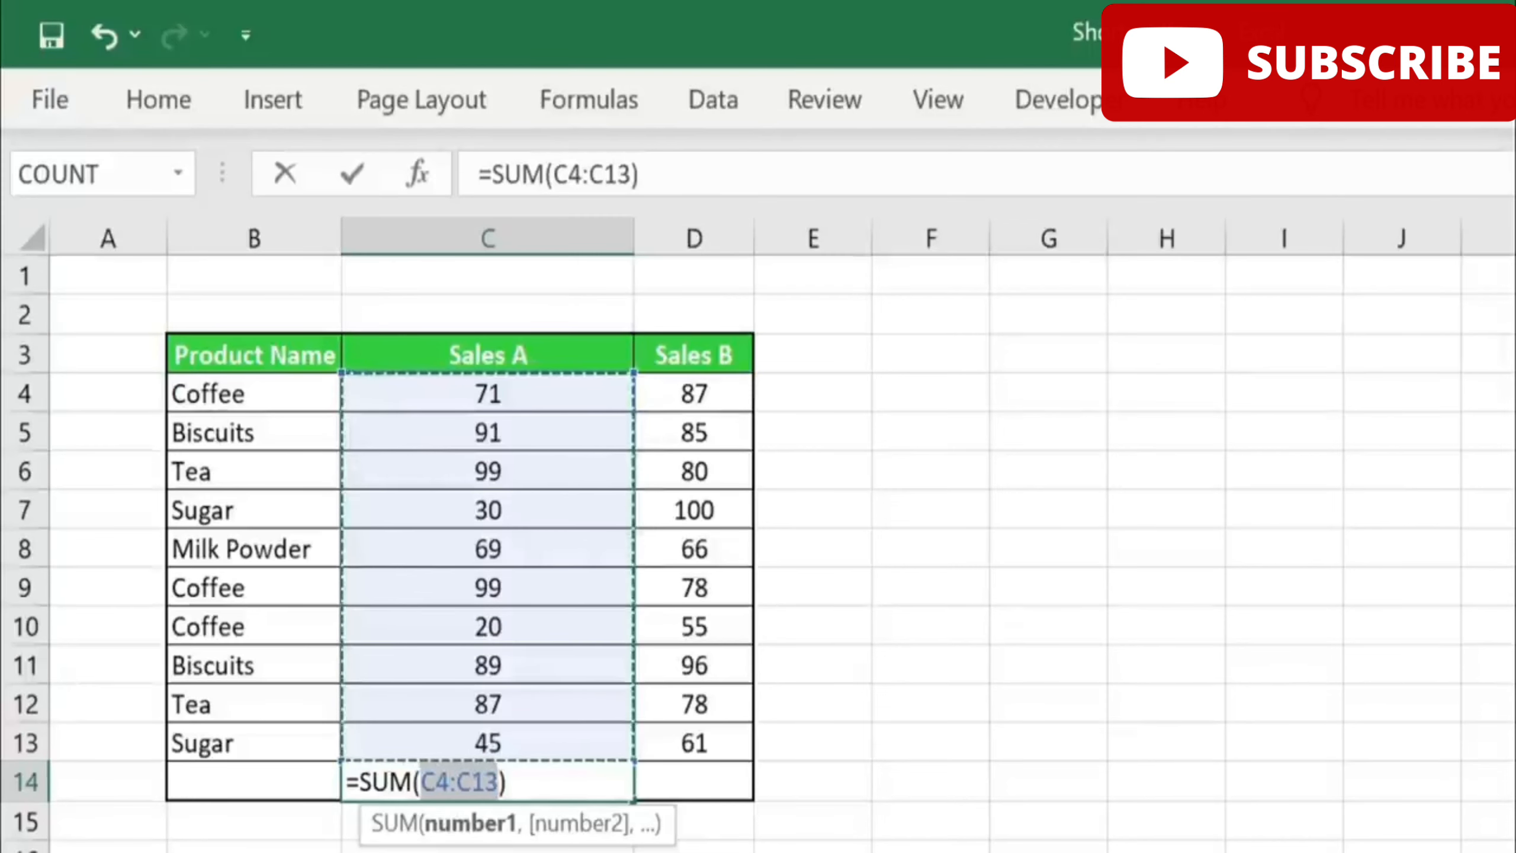
key(Return)
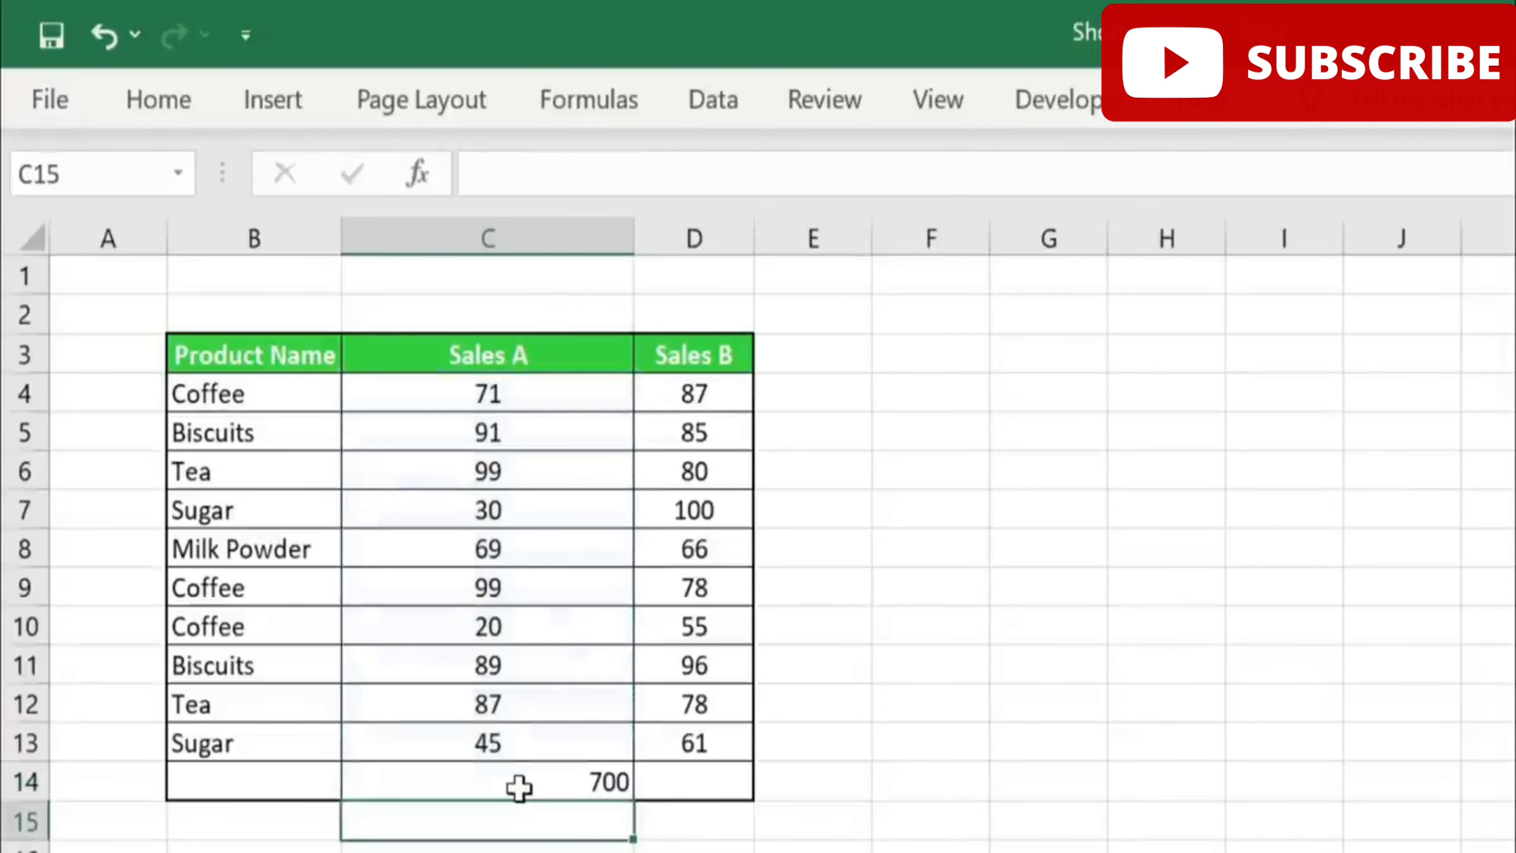
click(711, 782)
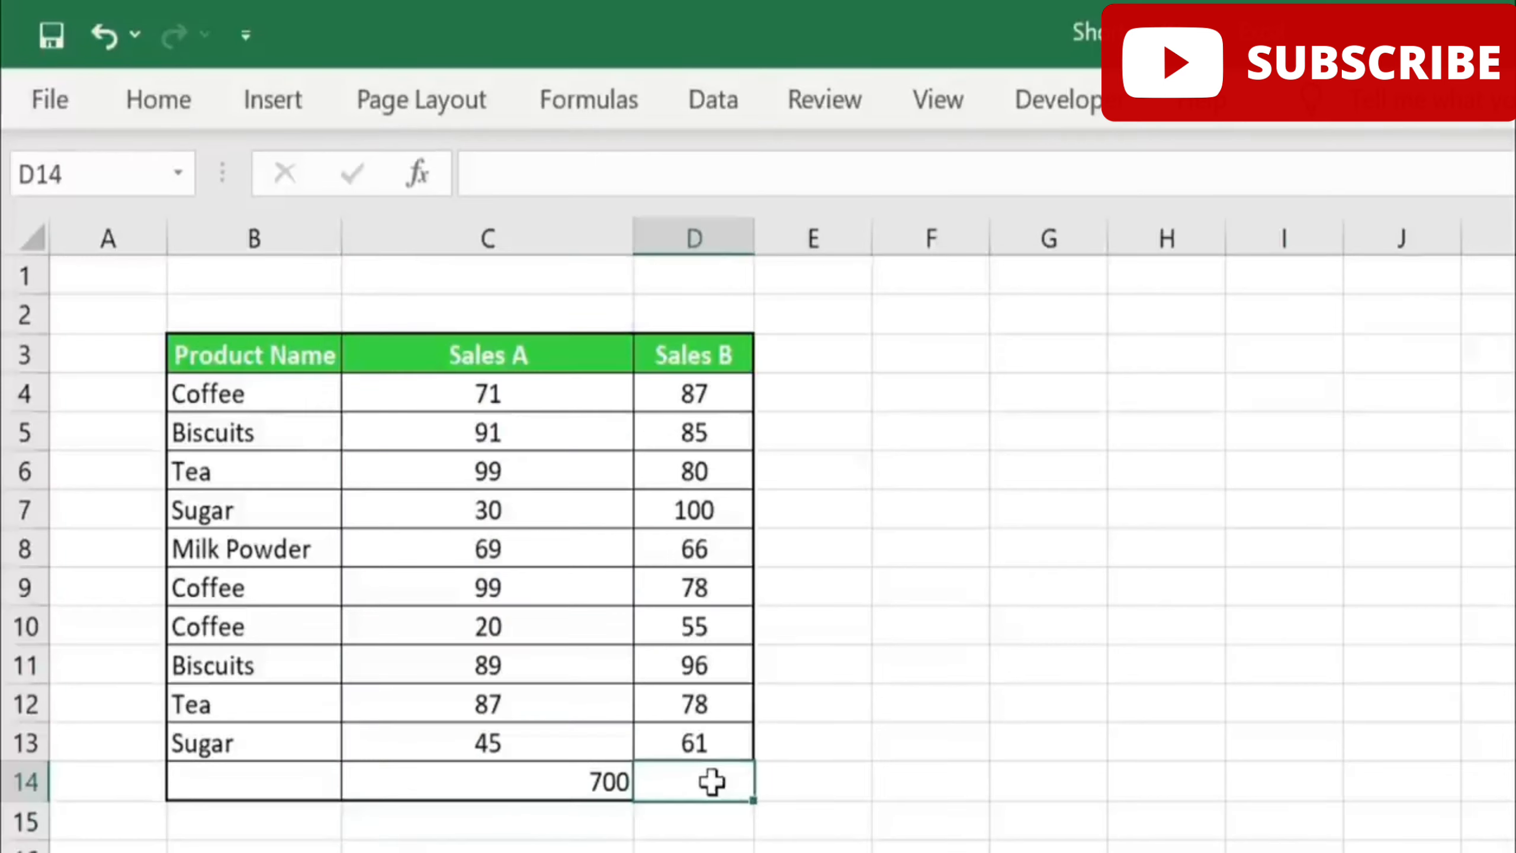
key(alt+equal)
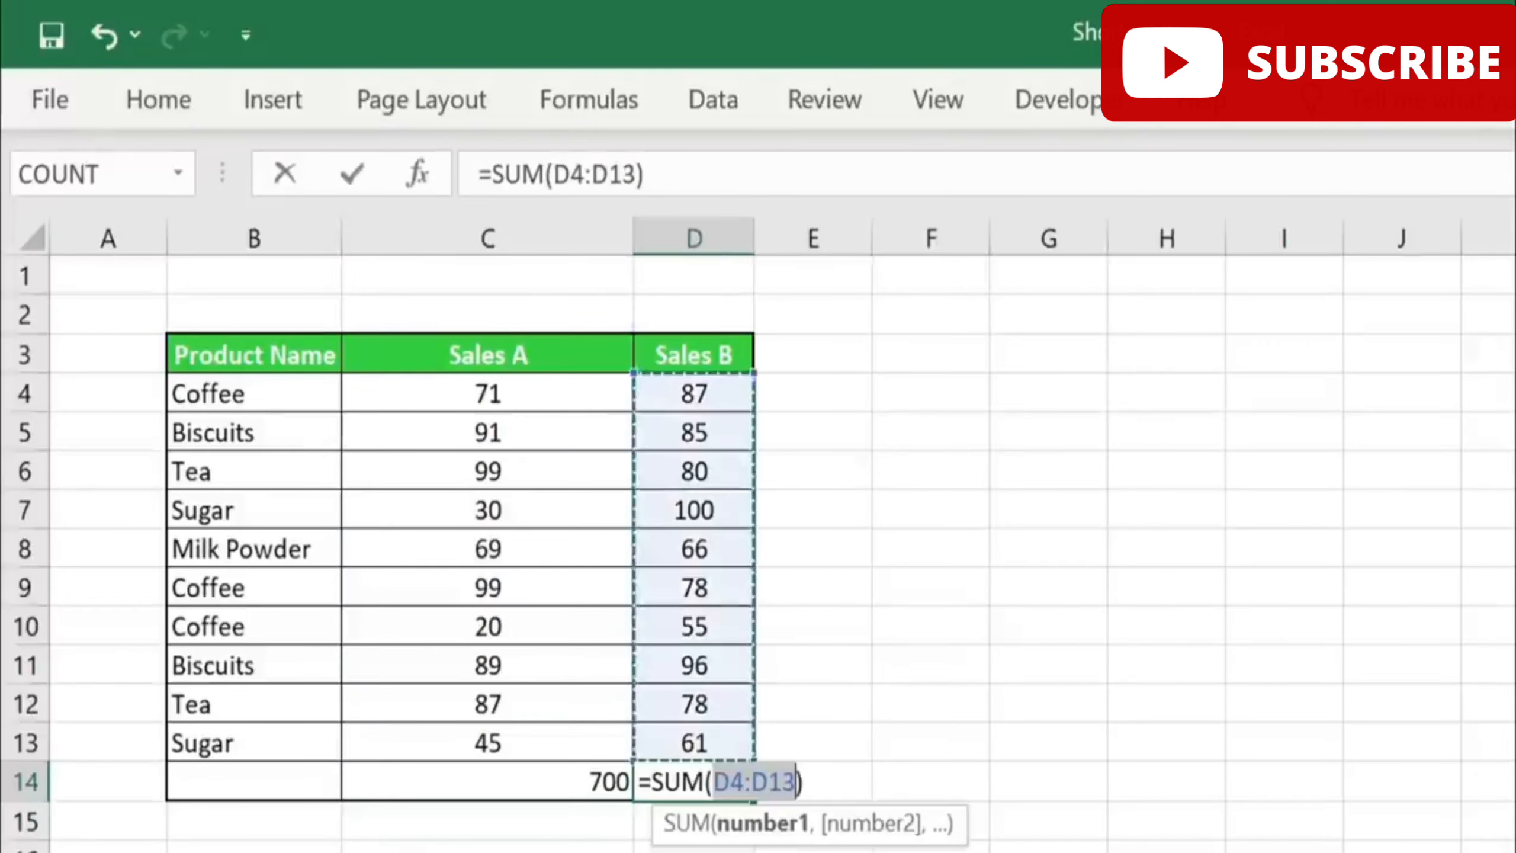
key(Return)
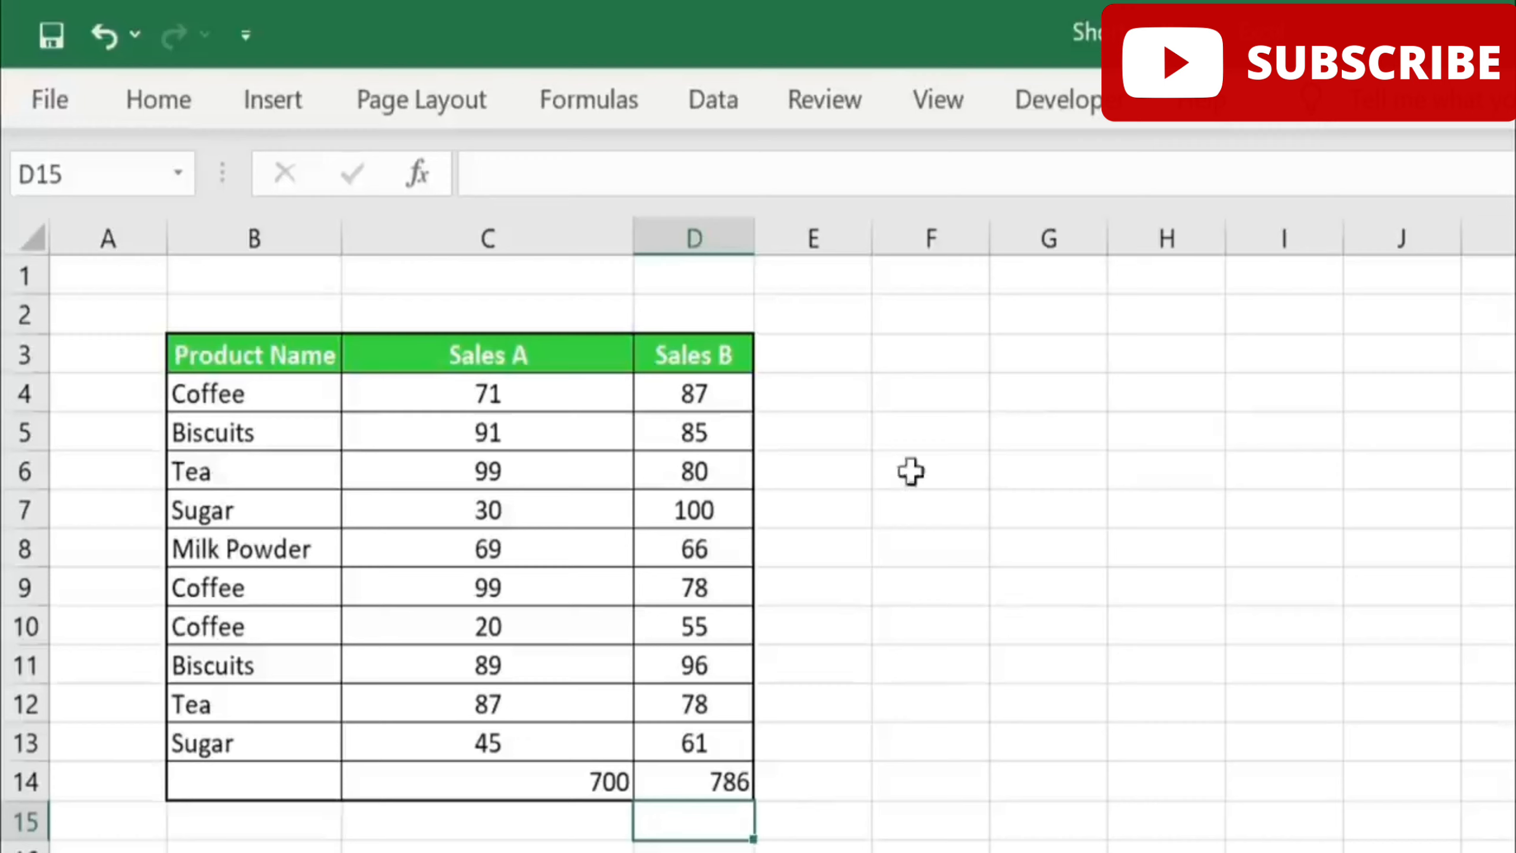
Step: Add an AutoSum in E4 that totals the first Coffee row's Sales A and Sales B values
click(842, 399)
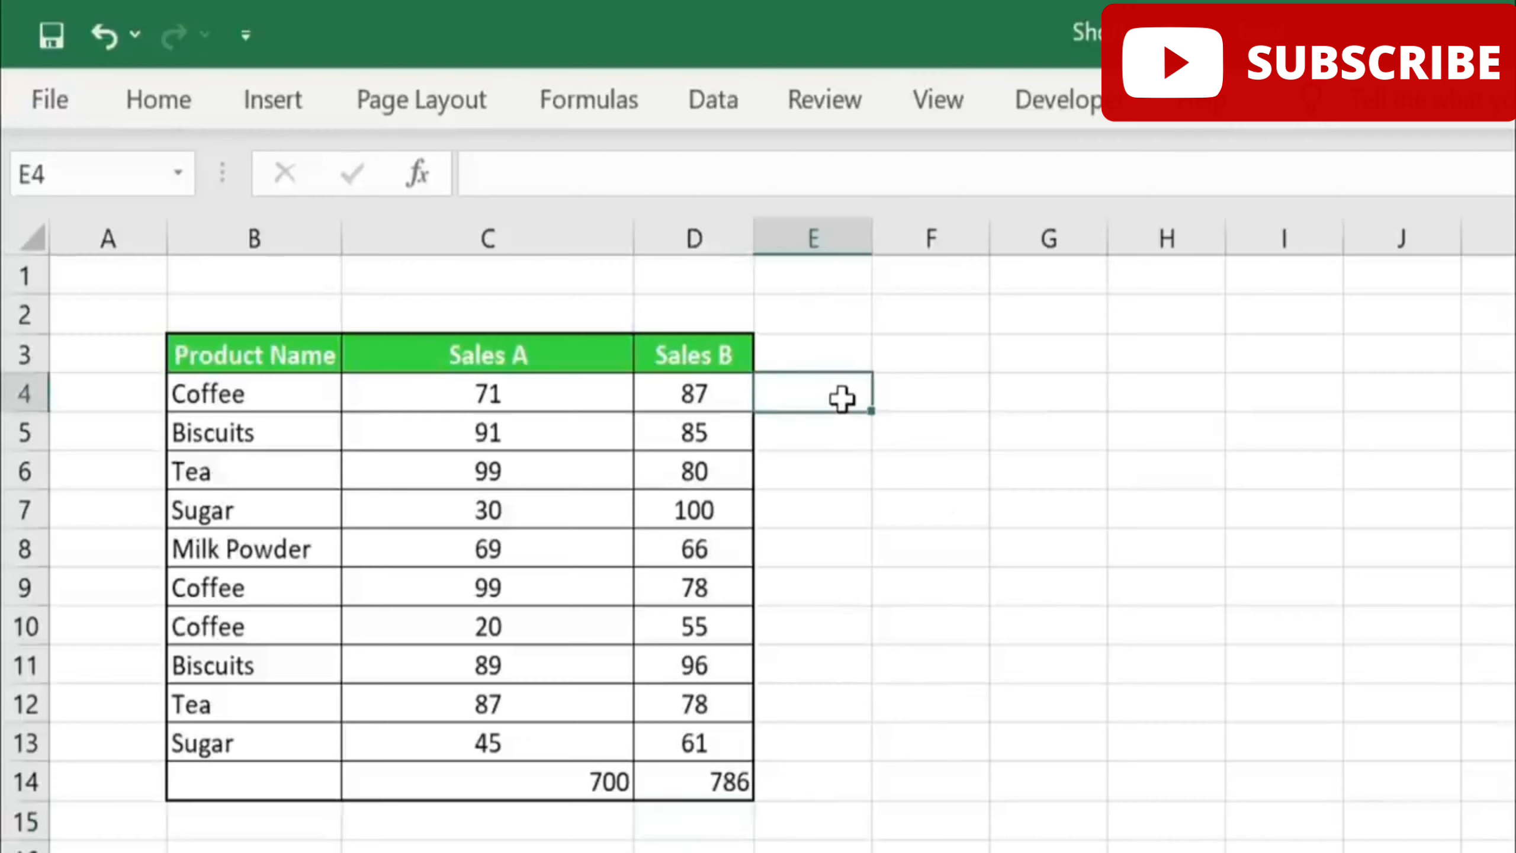
key(alt+equal)
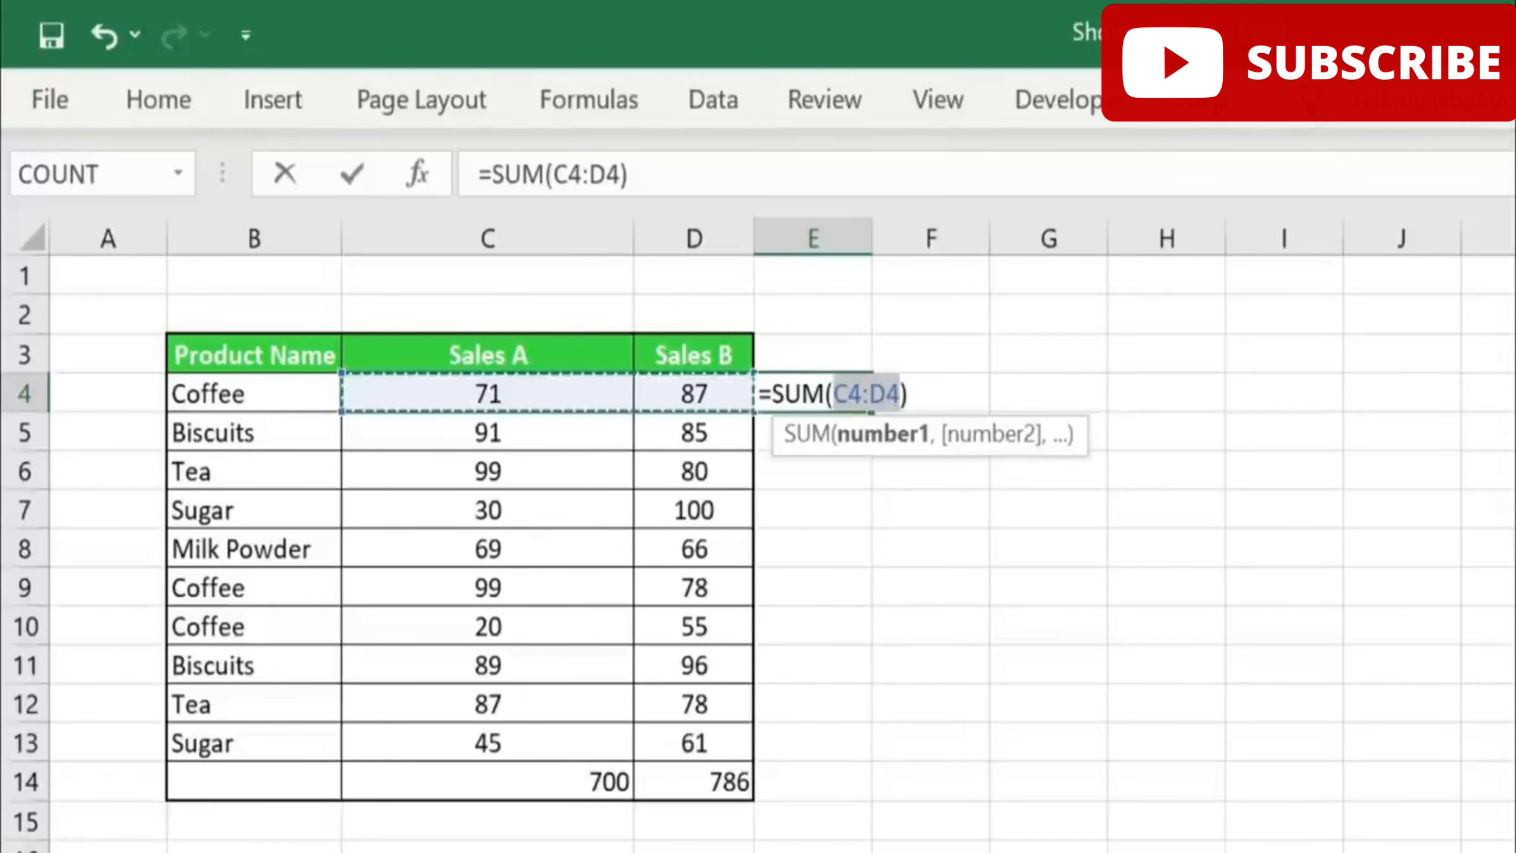
key(Return)
click(842, 399)
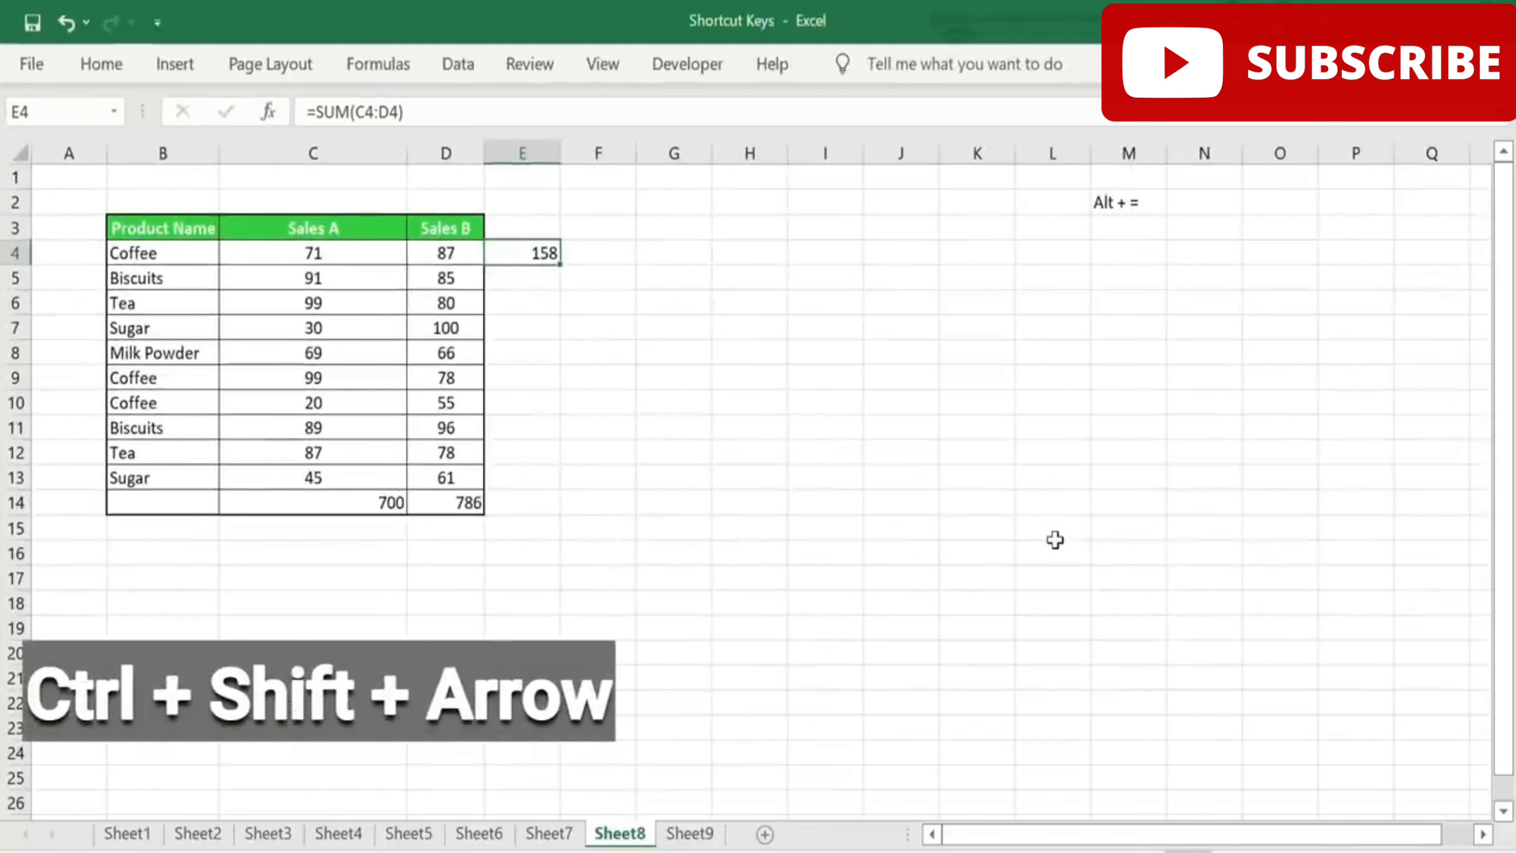
Step: On Sheet9, jump from the Sales Value header in E1 to the column's last entry and back, then to A1 and back to E1
click(686, 833)
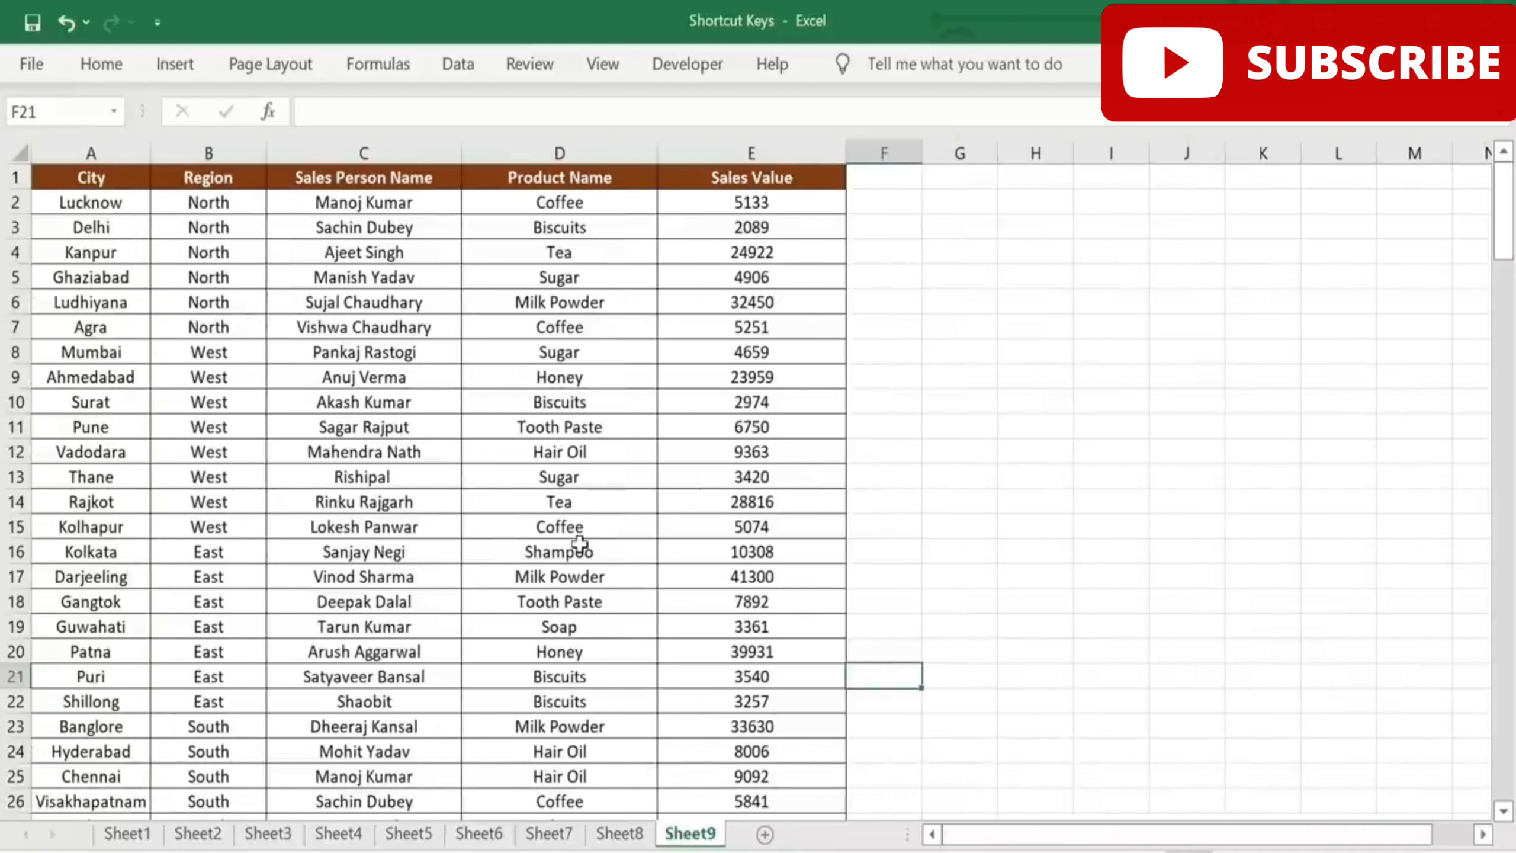
click(799, 169)
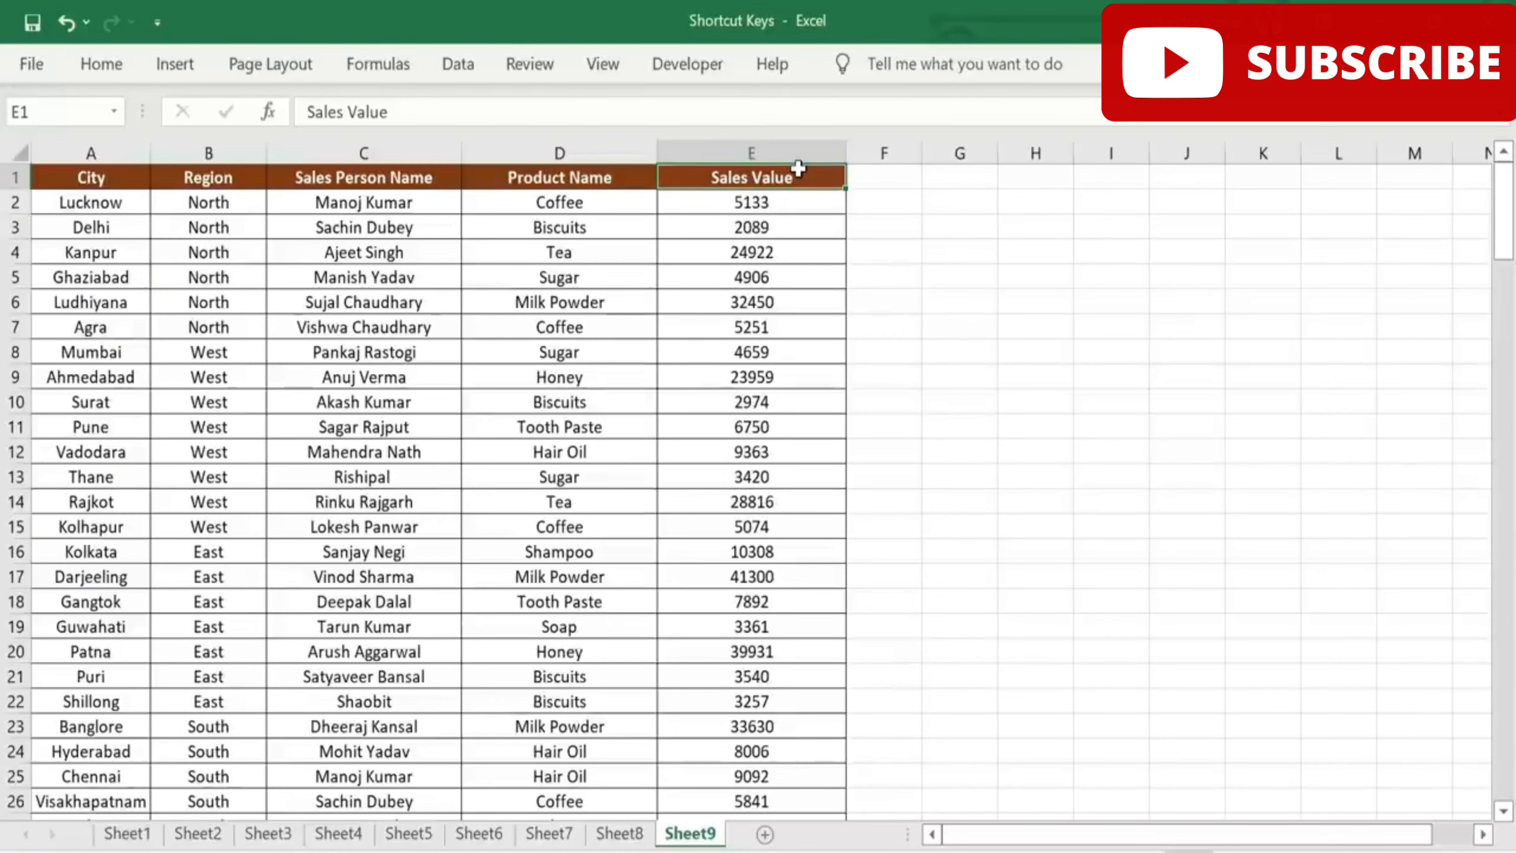
key(ctrl+Down)
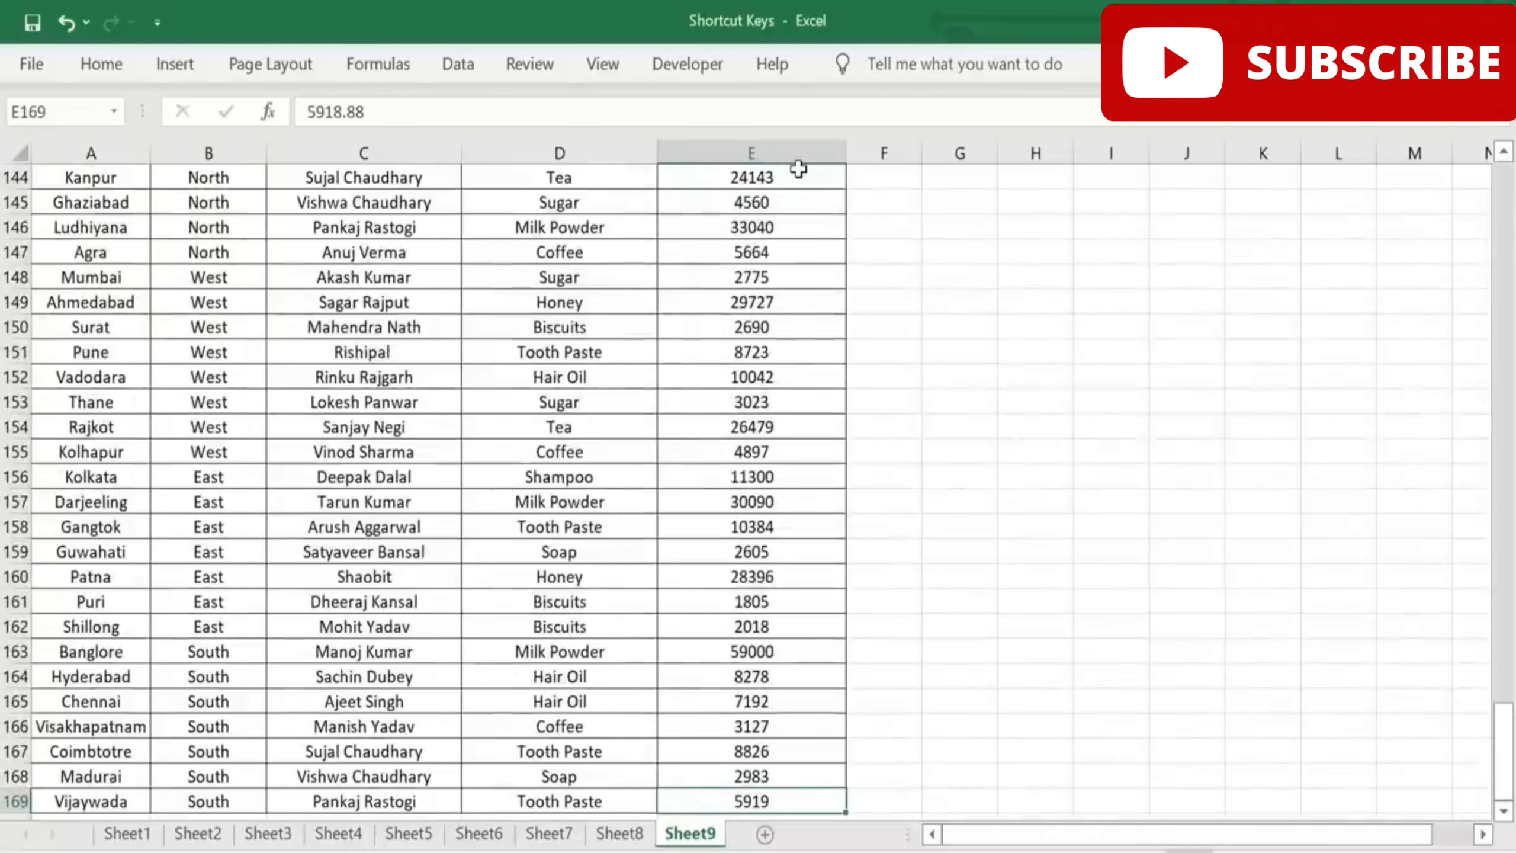
key(Down)
key(Up)
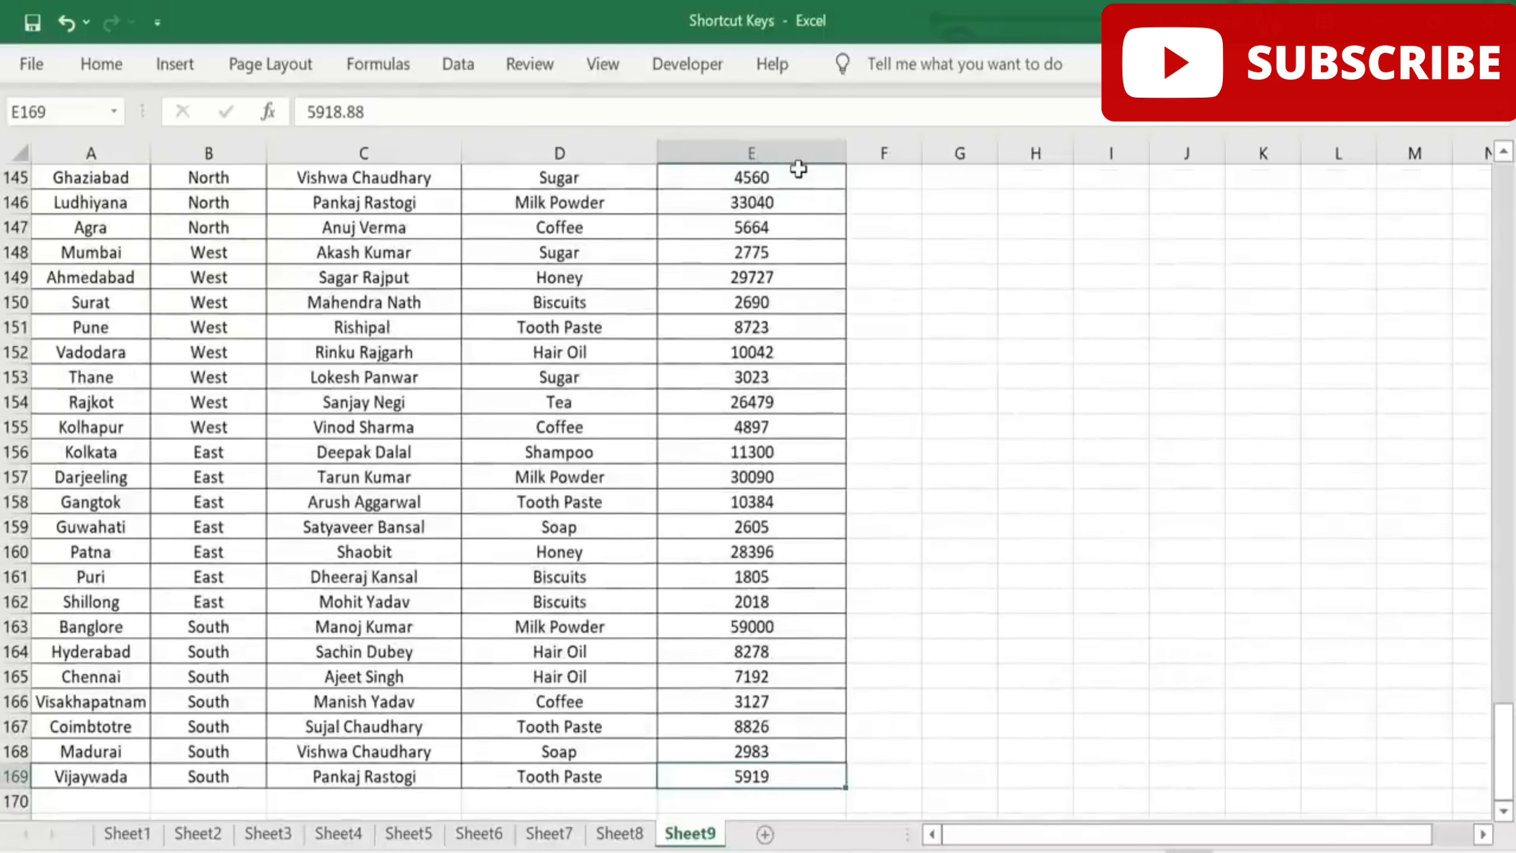
key(ctrl+Up)
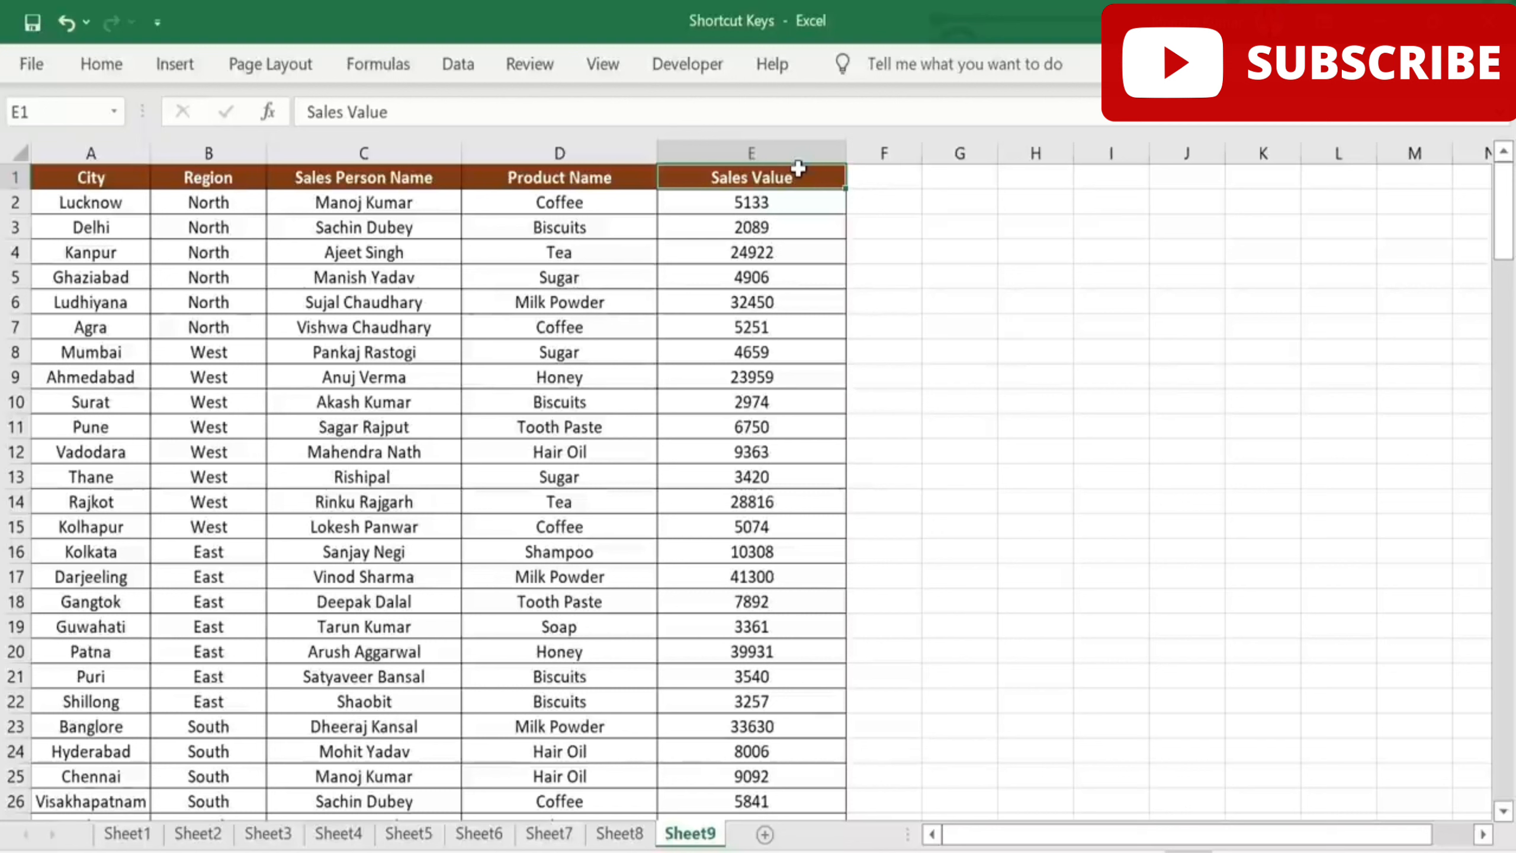
key(ctrl+Left)
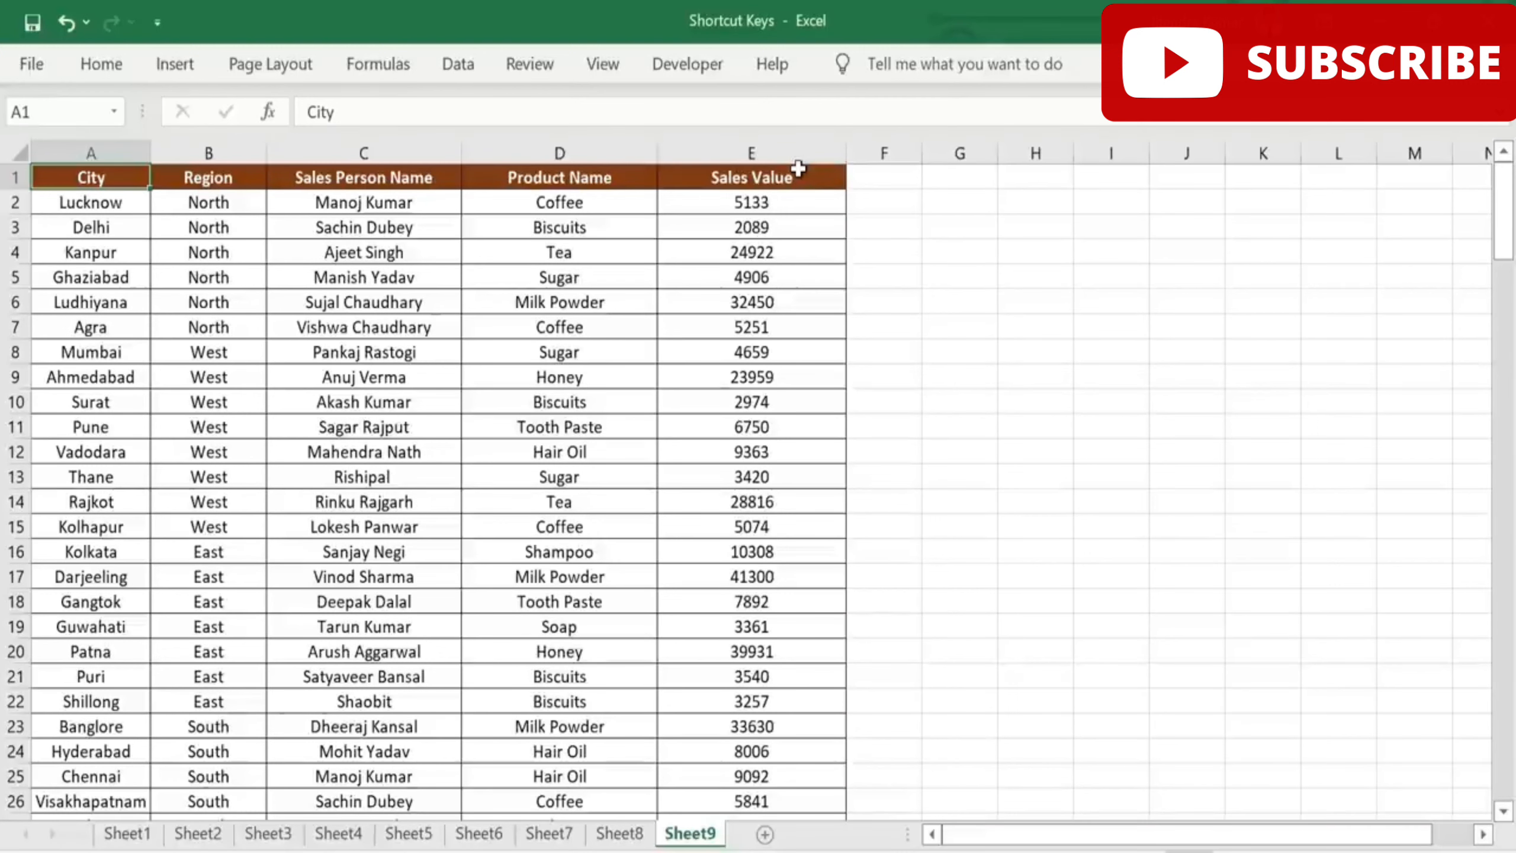
key(ctrl+Right)
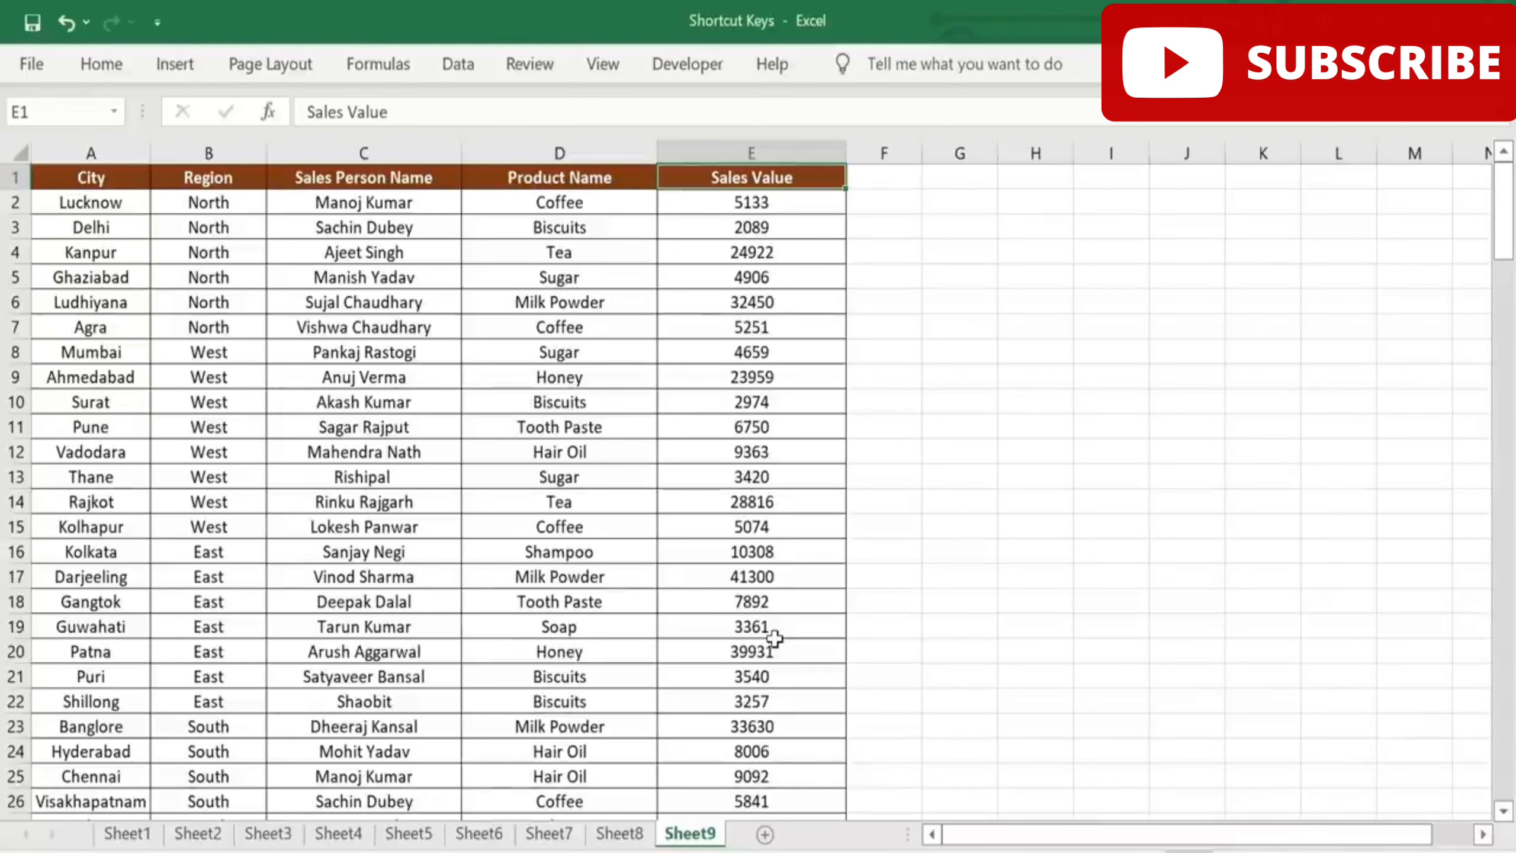
Step: Select the Sales Value column from its header to its last entry, then reduce the selection back to E1
key(ctrl+shift+Down)
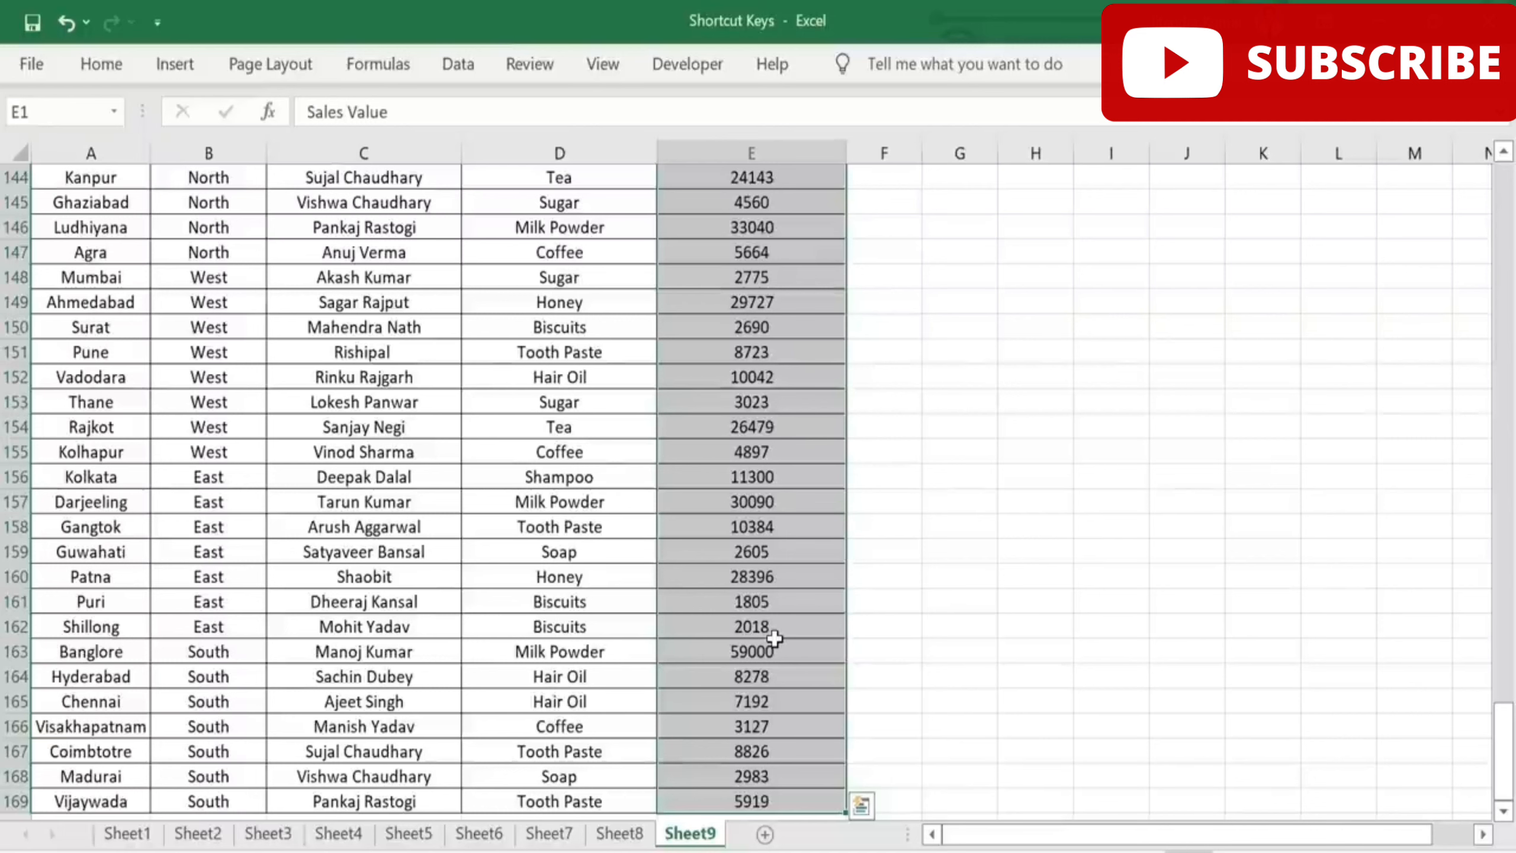
key(shift+BackSpace)
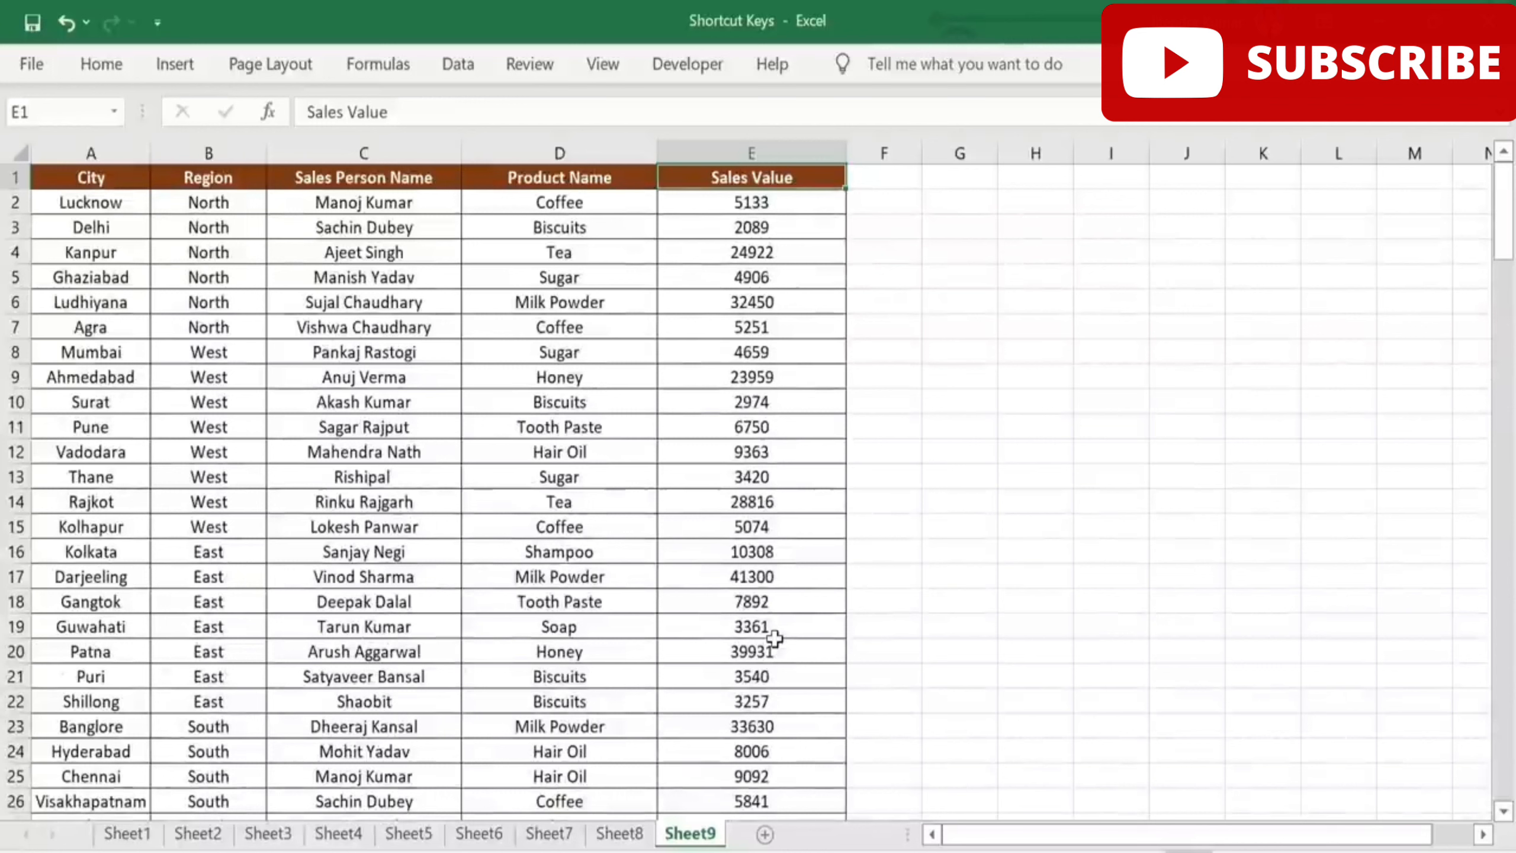
Step: Select the header row from A1 to Sales Value, extend the selection down to the table's last row, then return to A1
click(123, 178)
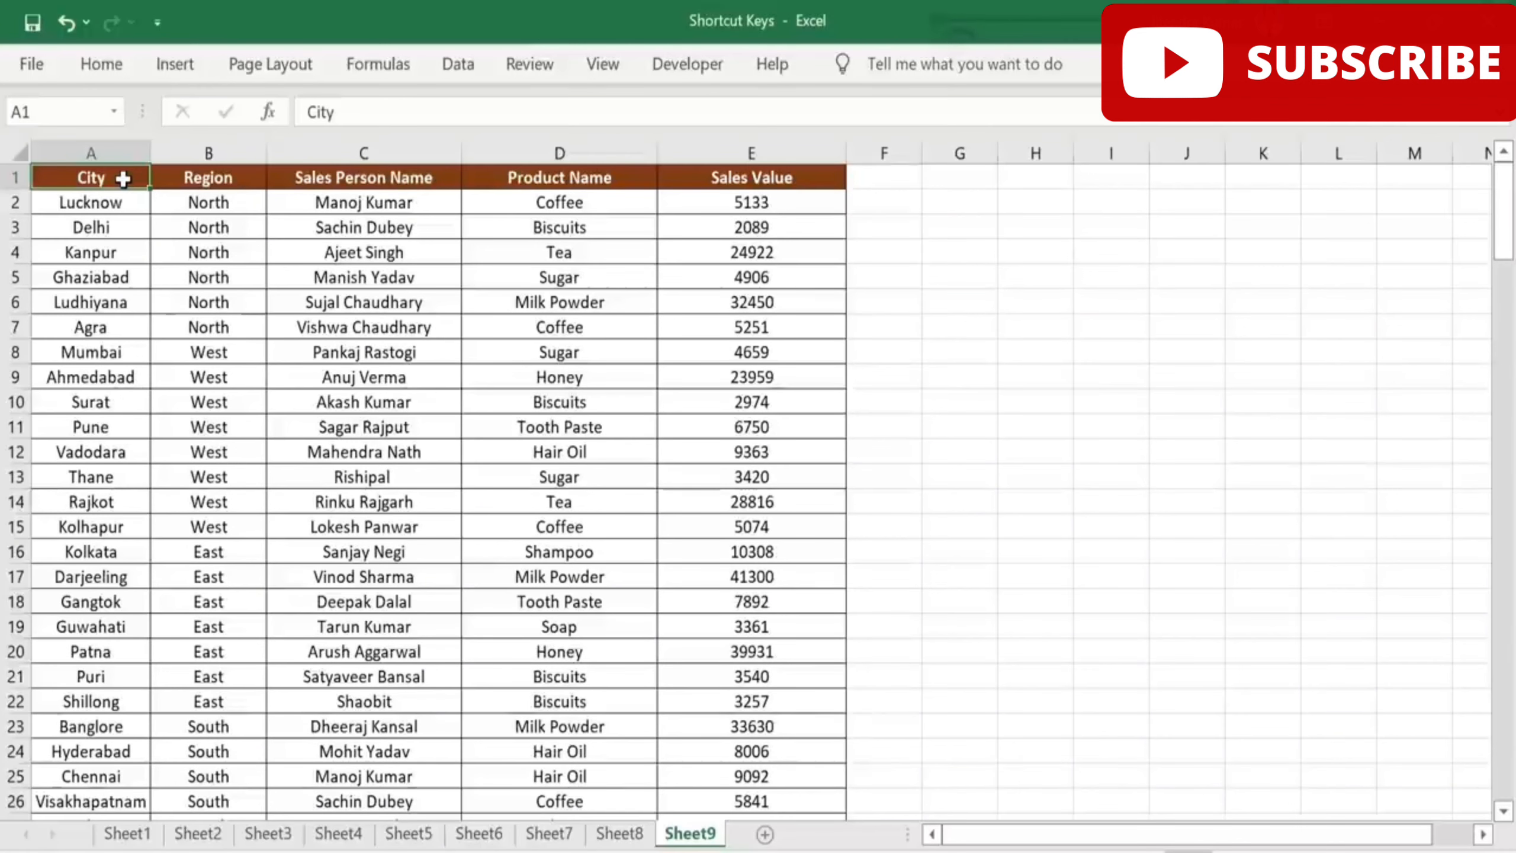
key(ctrl+shift+Right)
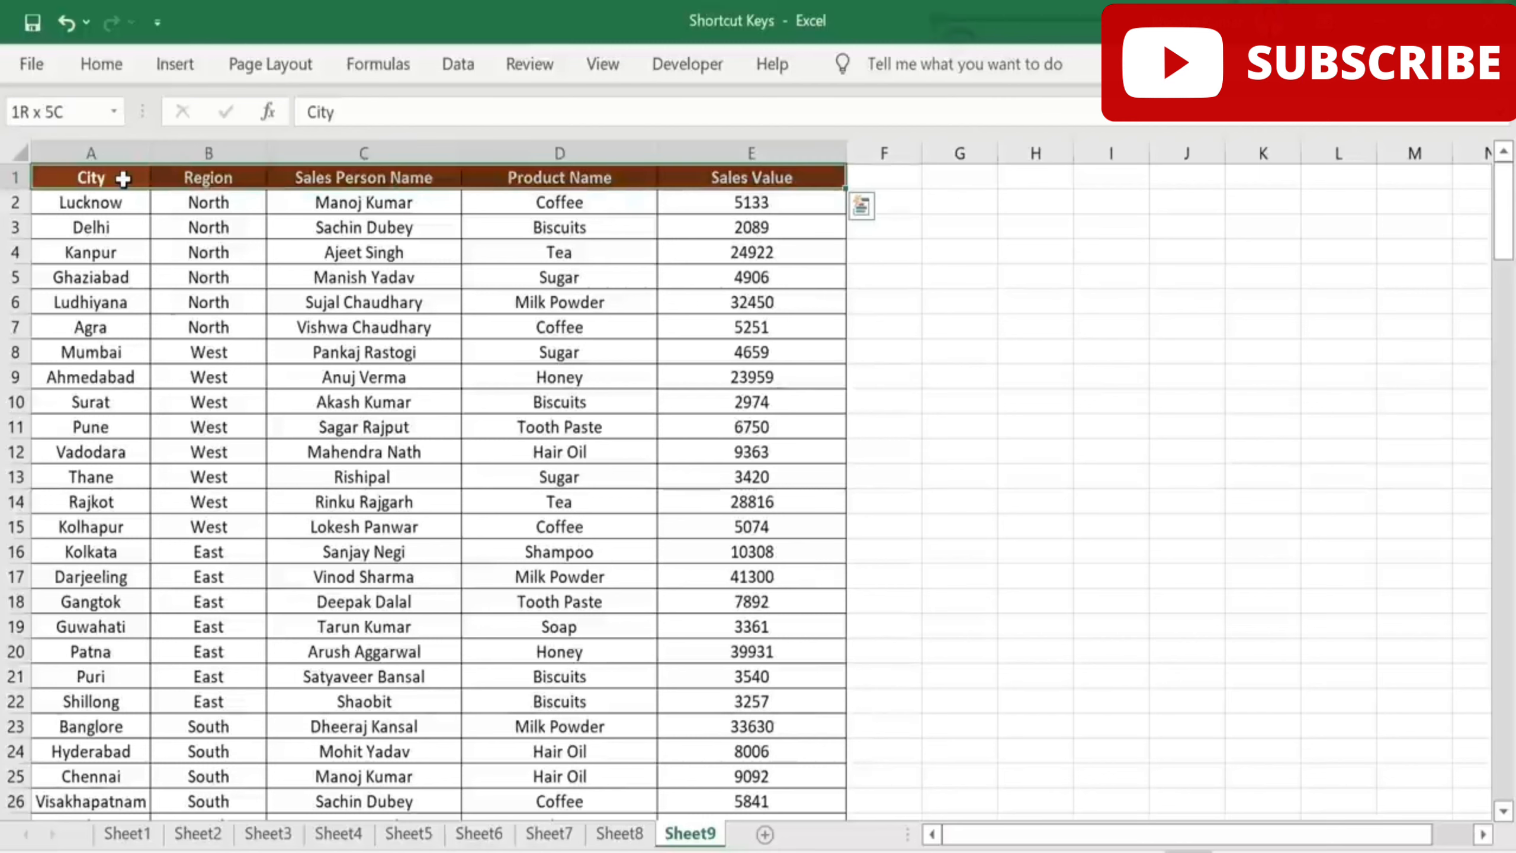
key(ctrl+shift+Down)
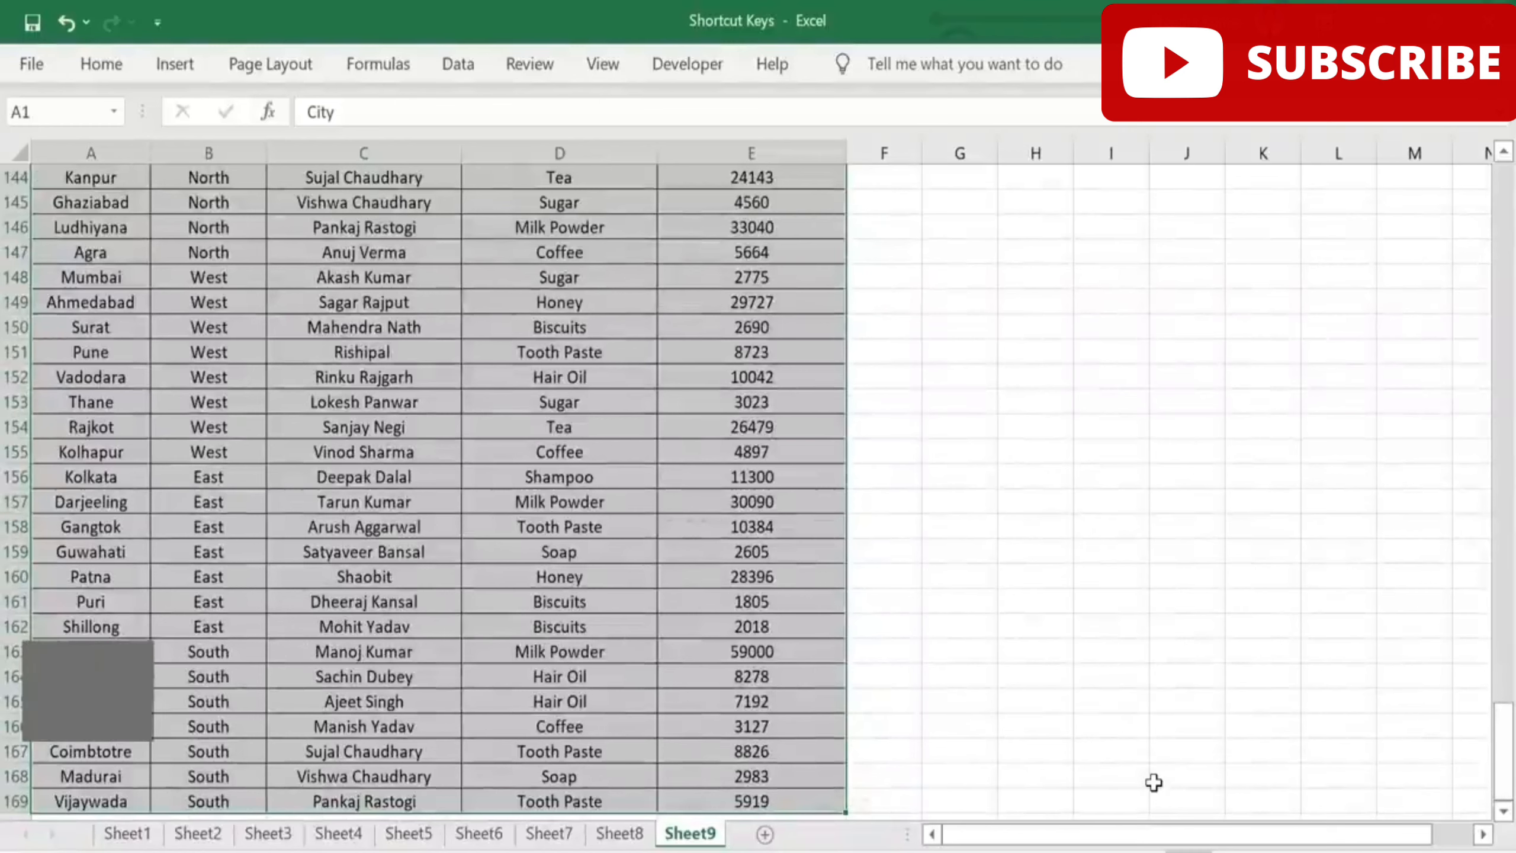
key(ctrl+Home)
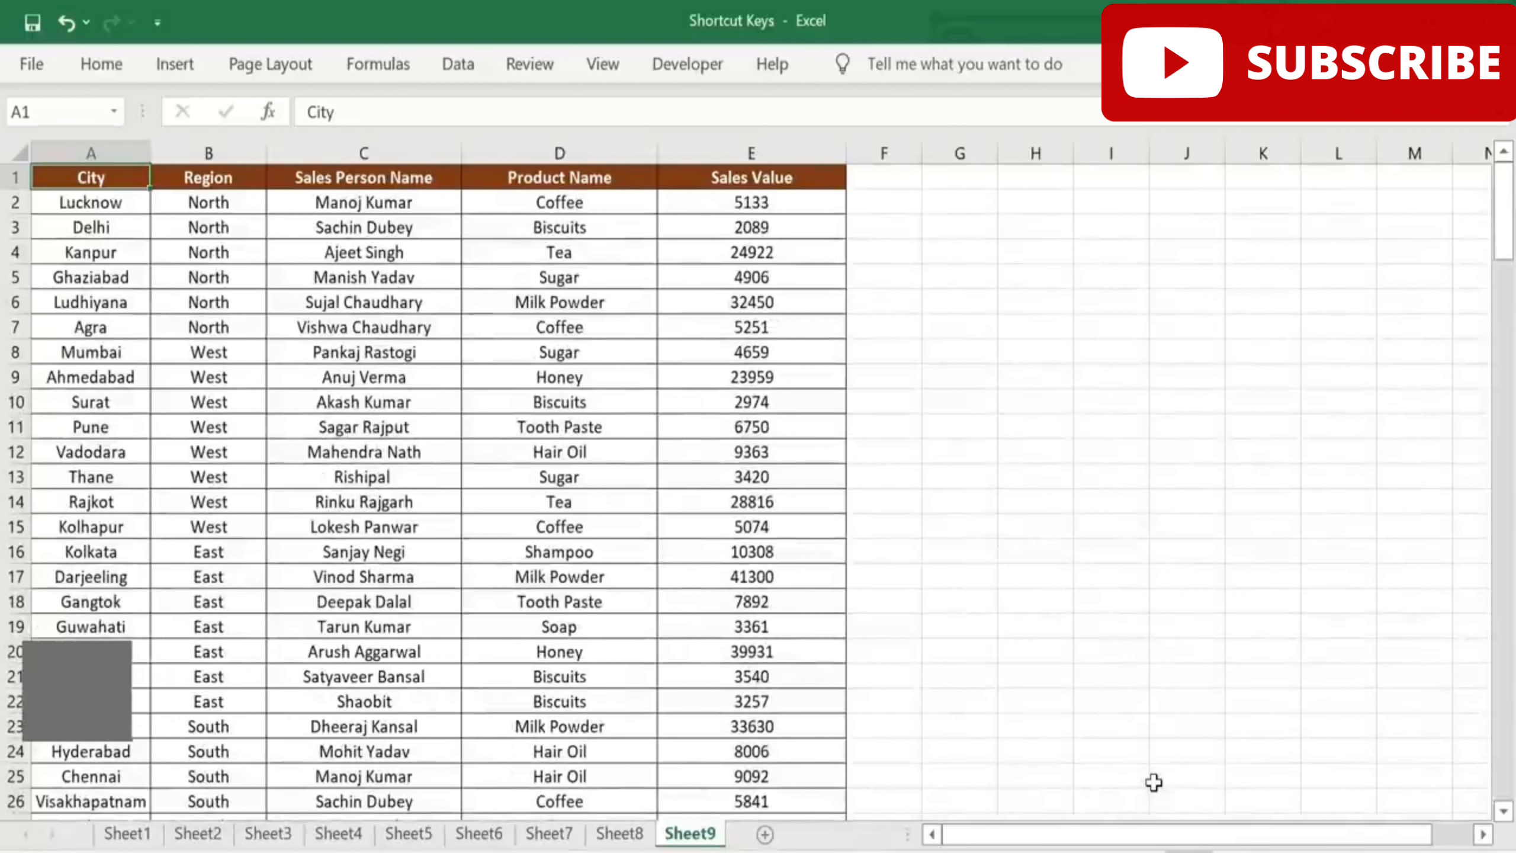
Step: Select the entire data table at once, starting from the Tea cell D14
click(524, 507)
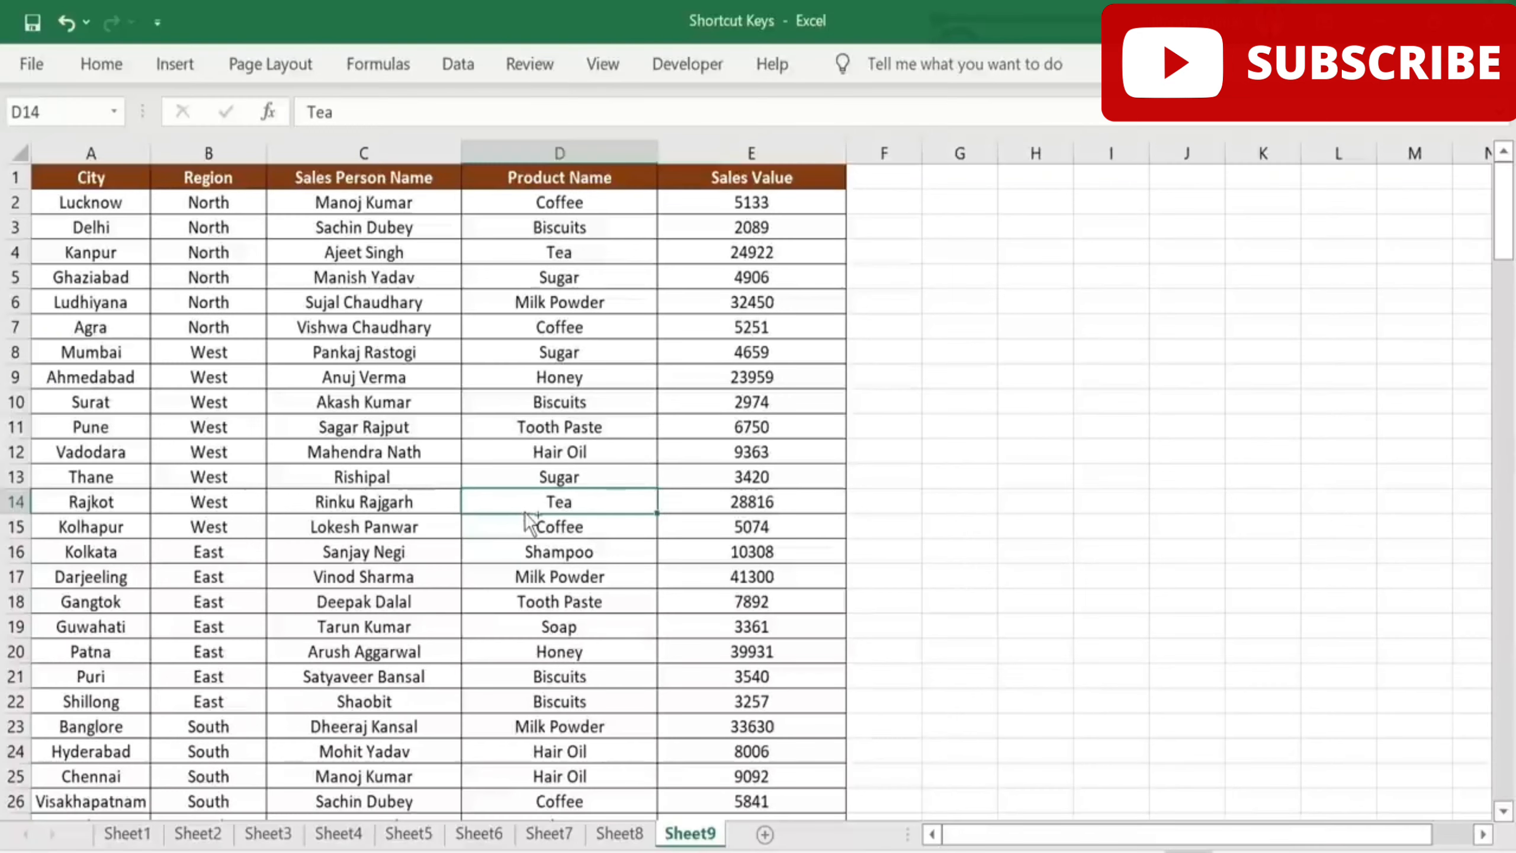
key(ctrl+a)
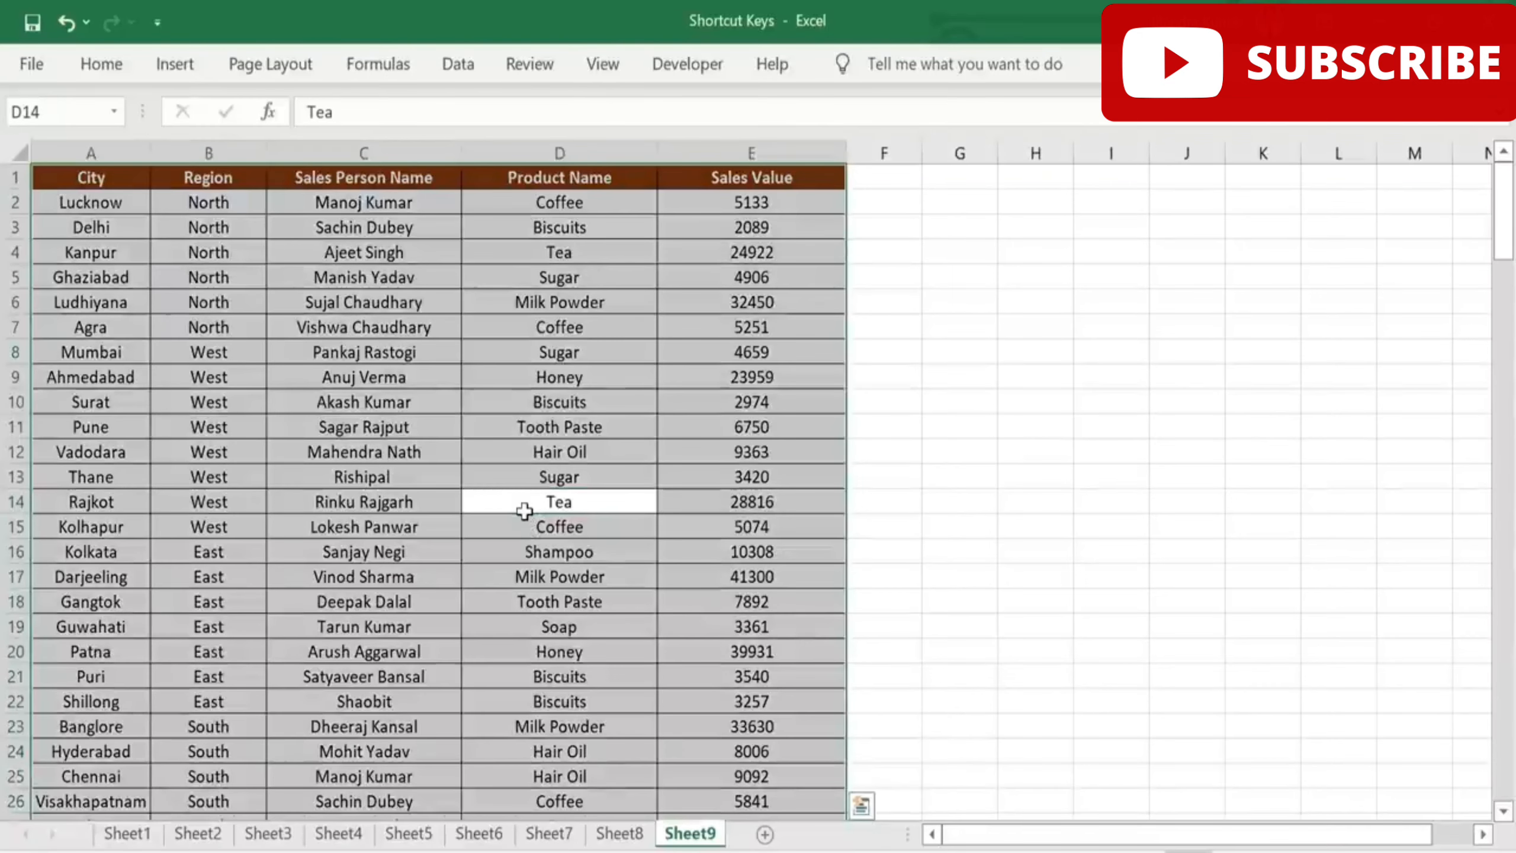